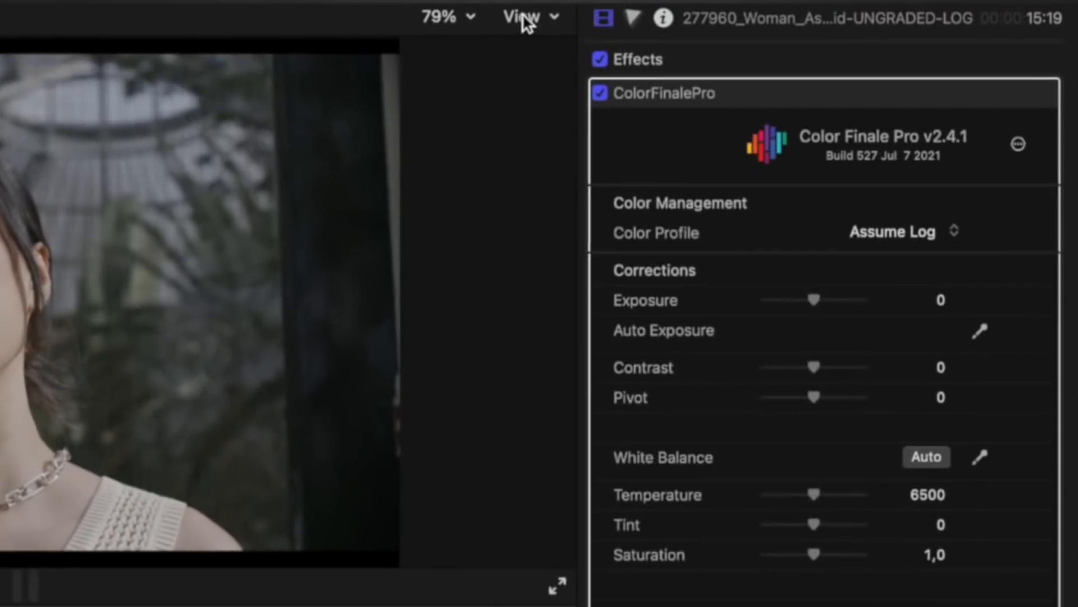
- Show the video scopes and switch them to a single-scope layout
{"action": "left_click", "coordinate": [745, 7]}
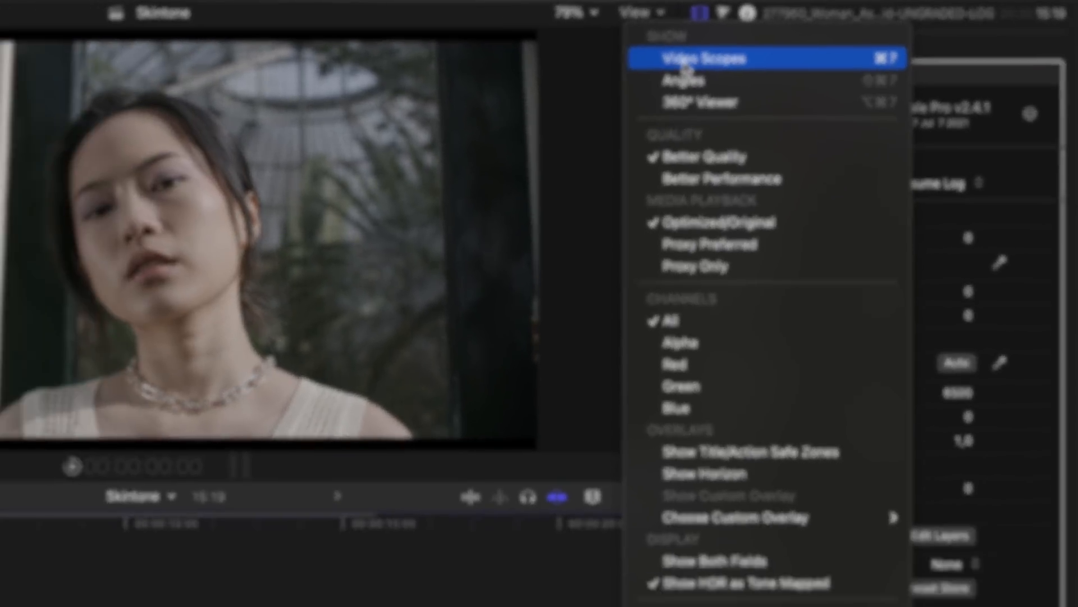
{"action": "left_click", "coordinate": [578, 77]}
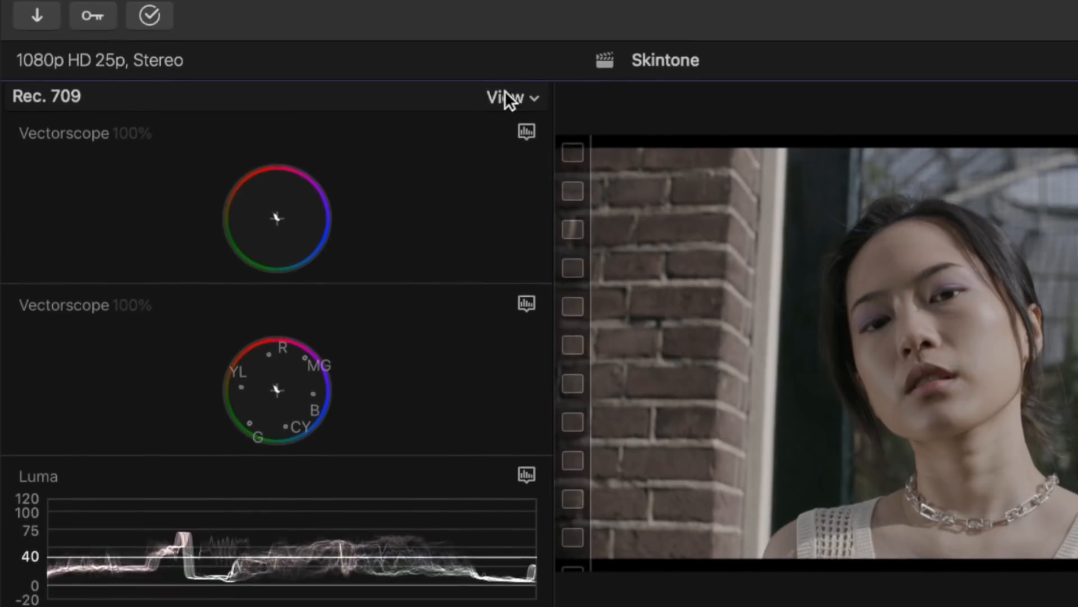
{"action": "left_click", "coordinate": [505, 35]}
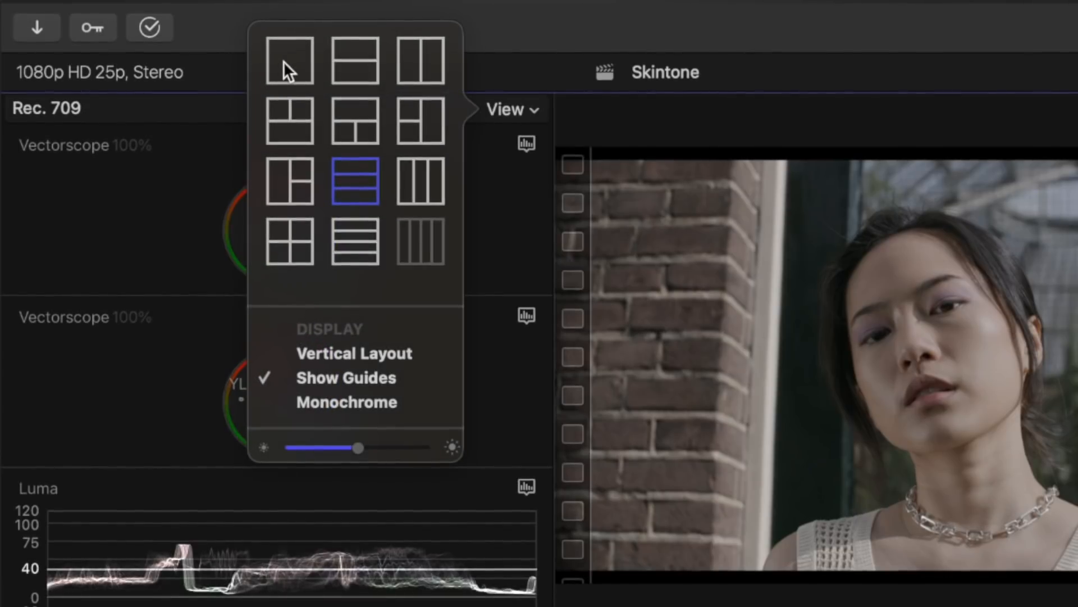
{"action": "left_click", "coordinate": [283, 61]}
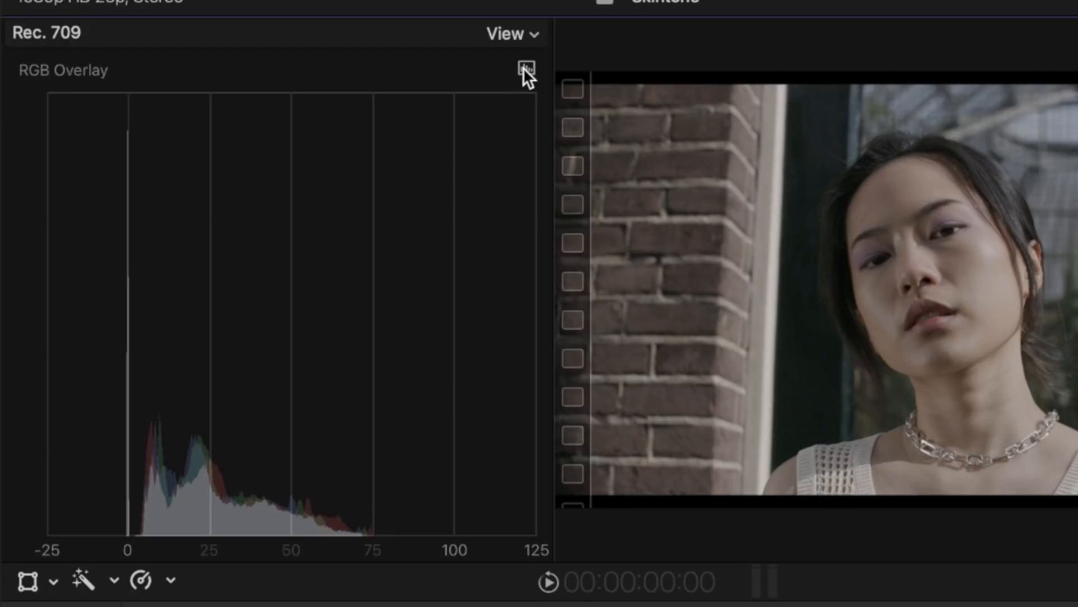
- Set the scope to a Waveform with the Luma channel in IRE units, and move its guide line to 103
{"action": "left_click", "coordinate": [525, 68]}
{"action": "left_click", "coordinate": [559, 169]}
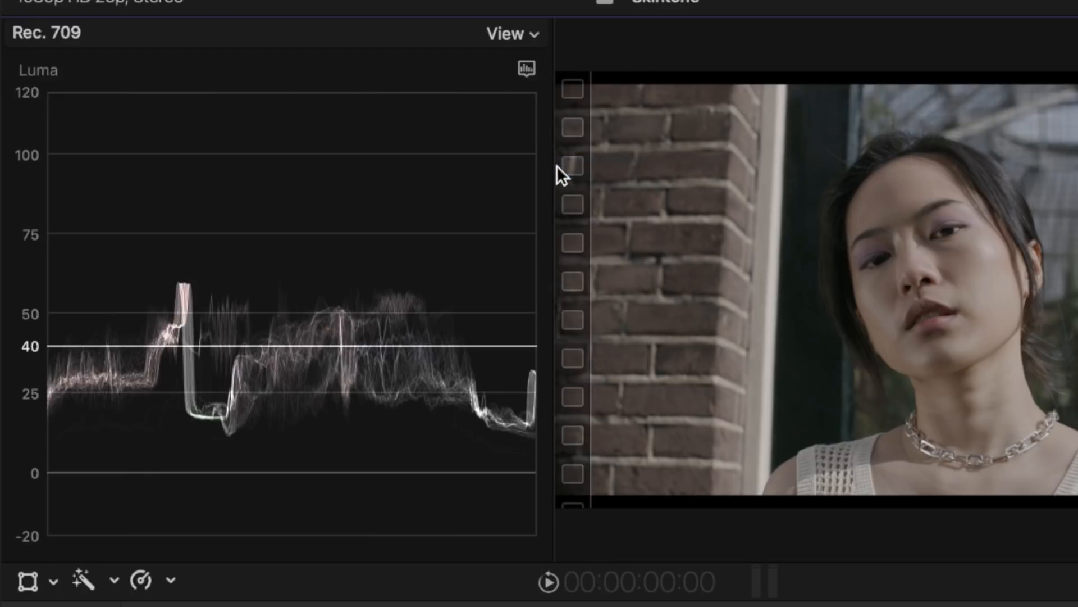
{"action": "left_click", "coordinate": [526, 68]}
{"action": "left_click", "coordinate": [590, 363]}
{"action": "left_click", "coordinate": [527, 68]}
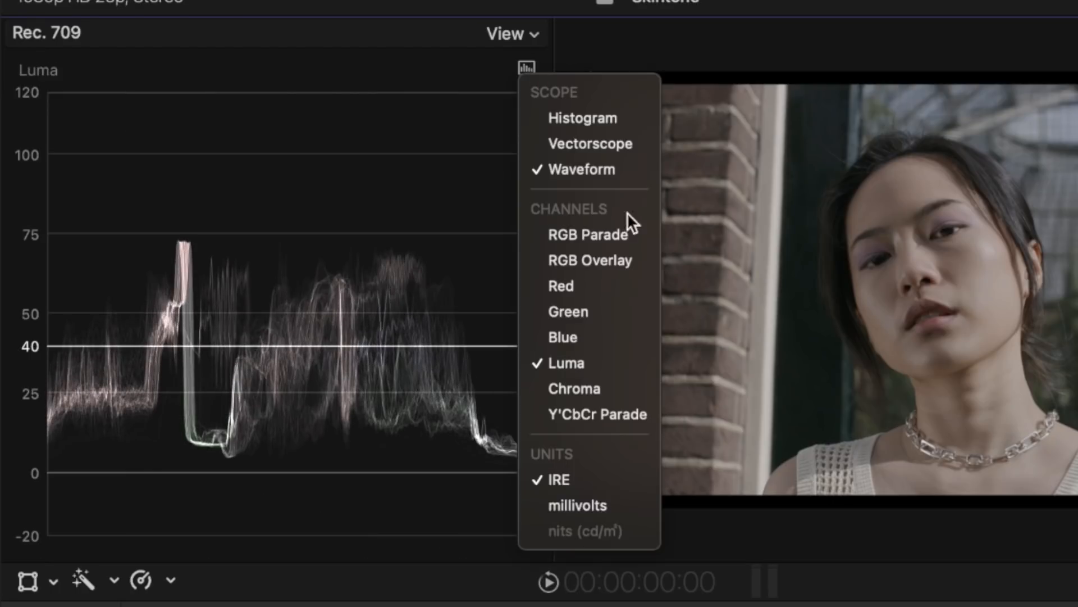
{"action": "left_click", "coordinate": [611, 489]}
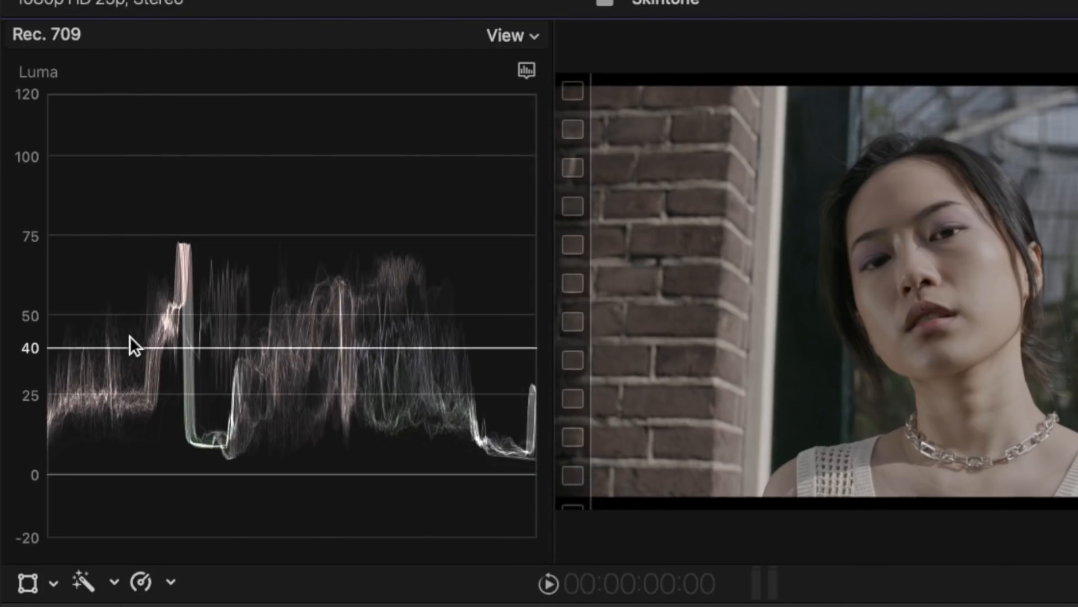
{"action": "mouse_move", "coordinate": [125, 346]}
{"action": "left_mouse_down"}
{"action": "mouse_move", "coordinate": [123, 474]}
{"action": "mouse_move", "coordinate": [139, 130]}
{"action": "mouse_move", "coordinate": [138, 347]}
{"action": "left_mouse_up"}
{"action": "left_click_drag", "start_coordinate": [108, 258], "coordinate": [139, 154]}
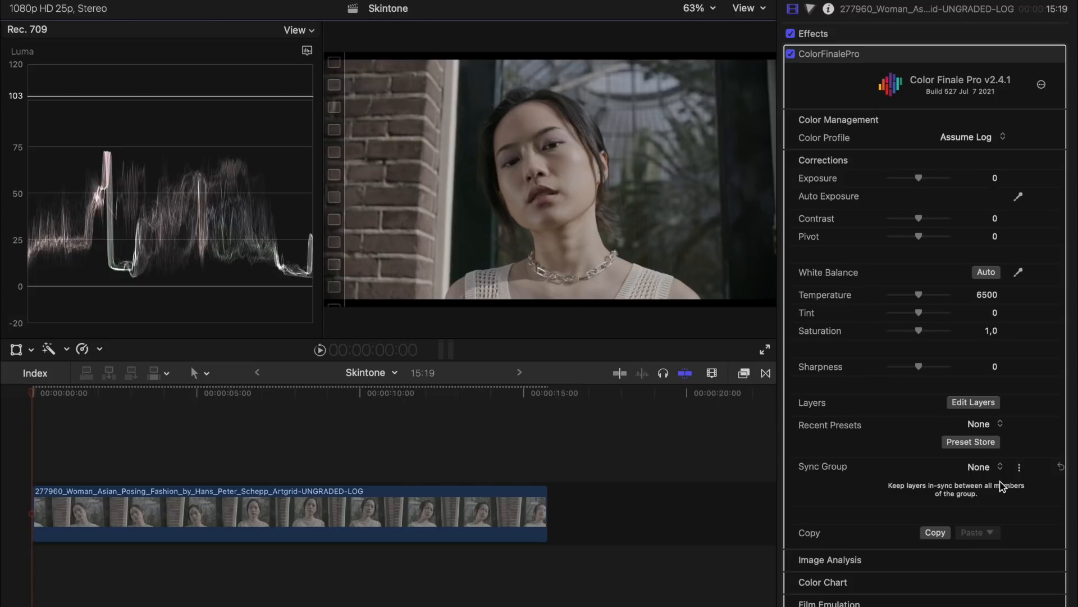
- Isolate the woman's lit cheek with an Ellipse in the Image Analysis settings of ColorFinalePro
{"action": "scroll", "coordinate": [1000, 483], "scroll_direction": "down", "scroll_amount": 2}
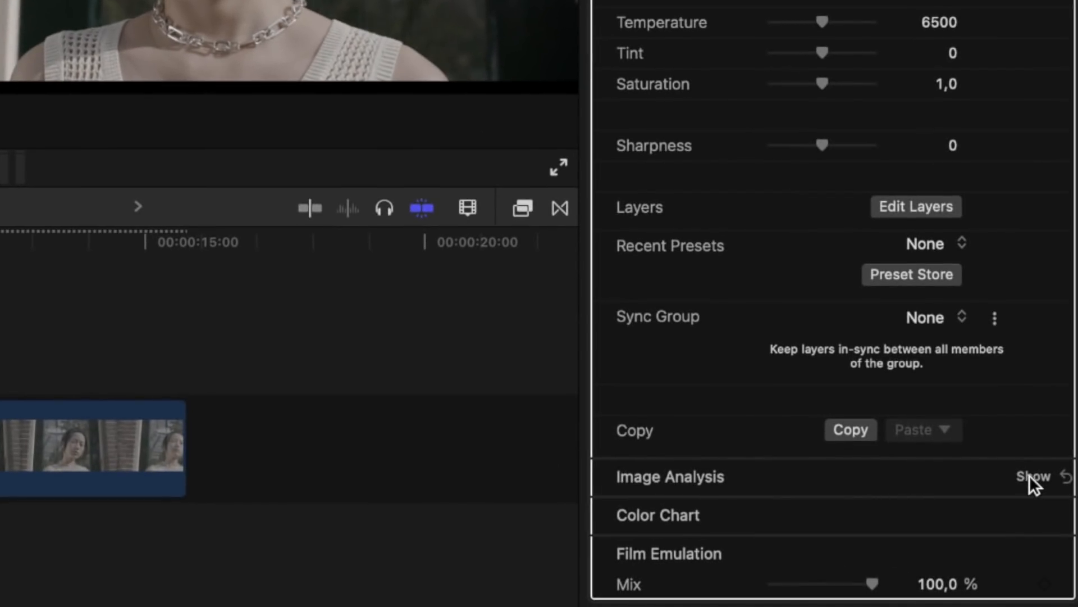
{"action": "left_click", "coordinate": [1032, 475]}
{"action": "scroll", "coordinate": [1014, 470], "scroll_direction": "down", "scroll_amount": 2}
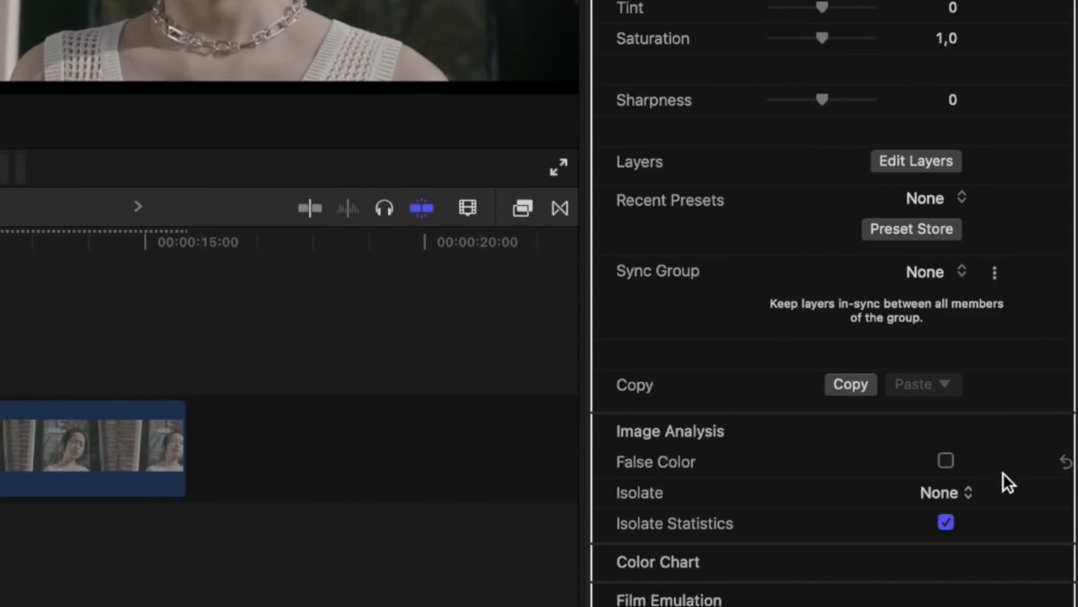
{"action": "left_click", "coordinate": [951, 492]}
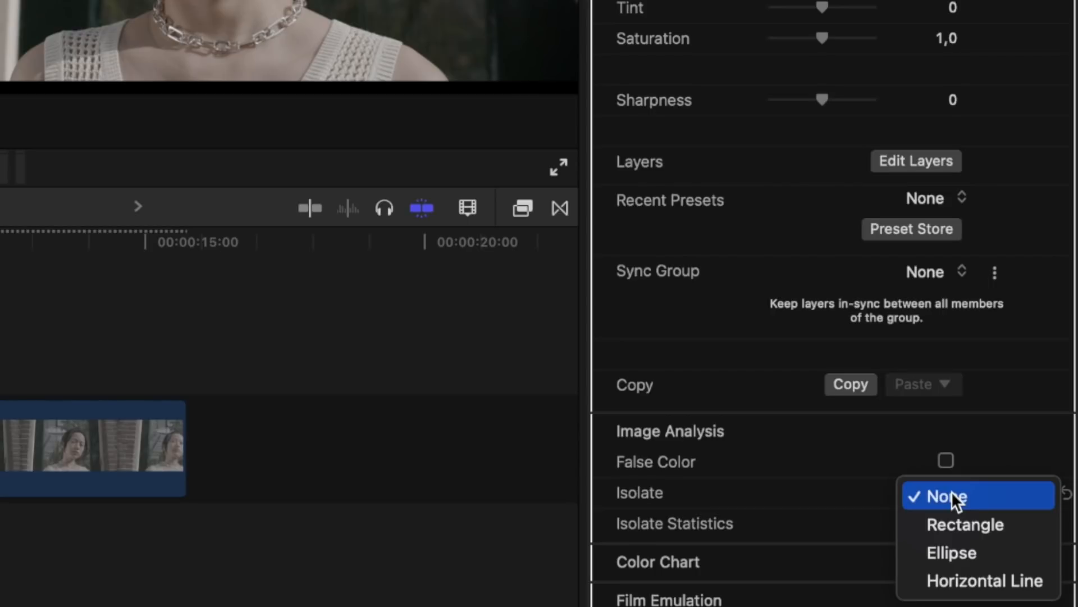
{"action": "left_click", "coordinate": [966, 556]}
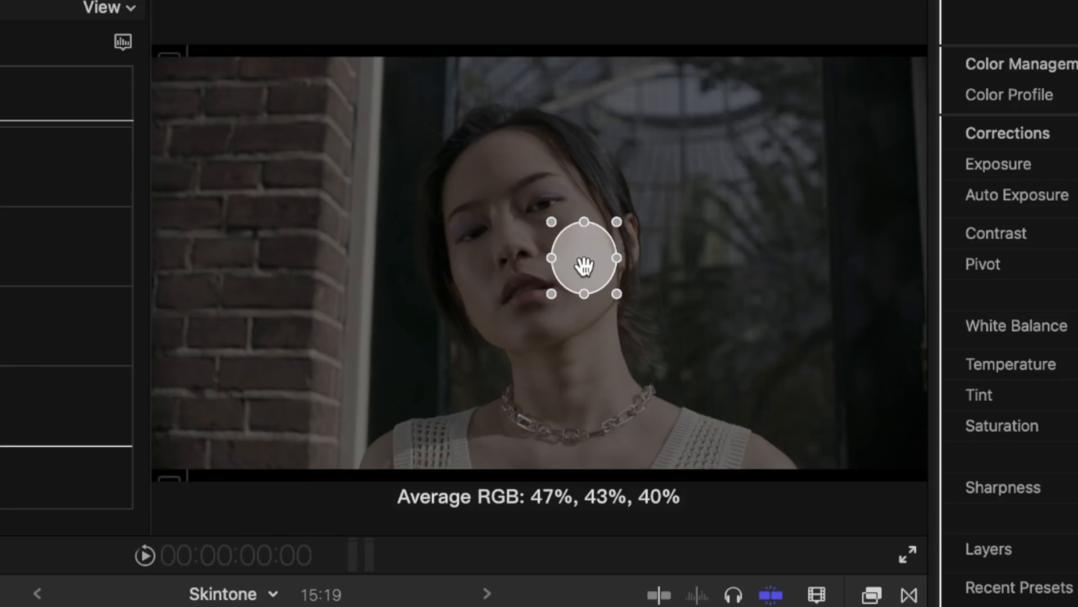
{"action": "left_click_drag", "start_coordinate": [584, 266], "coordinate": [578, 260]}
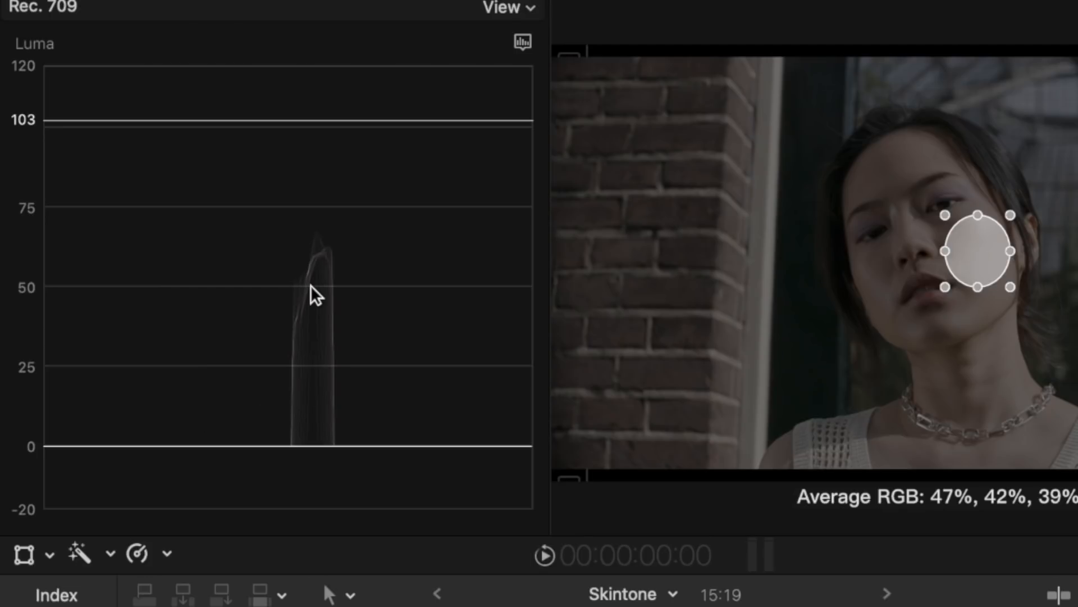
- Examine the isolated cheek's brightest and darkest luma levels on the waveform, ending with the guide line at 40
{"action": "left_click_drag", "start_coordinate": [372, 118], "coordinate": [388, 240]}
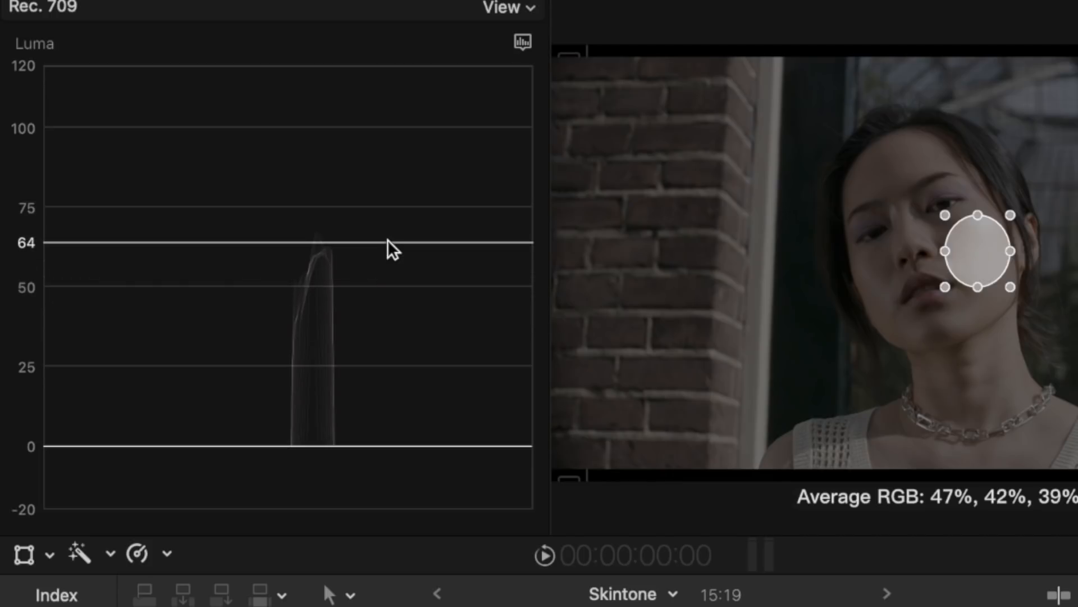
{"action": "mouse_move", "coordinate": [387, 239]}
{"action": "left_mouse_down"}
{"action": "mouse_move", "coordinate": [399, 234]}
{"action": "mouse_move", "coordinate": [389, 323]}
{"action": "mouse_move", "coordinate": [390, 221]}
{"action": "mouse_move", "coordinate": [389, 274]}
{"action": "mouse_move", "coordinate": [371, 316]}
{"action": "mouse_move", "coordinate": [389, 221]}
{"action": "left_mouse_up"}
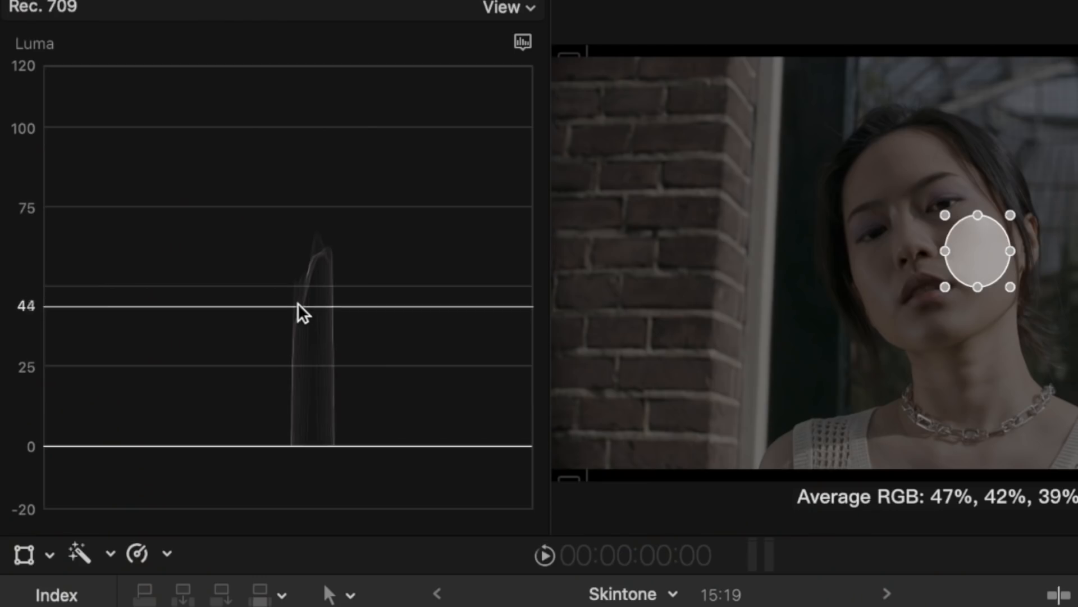
{"action": "left_click_drag", "start_coordinate": [298, 306], "coordinate": [296, 322]}
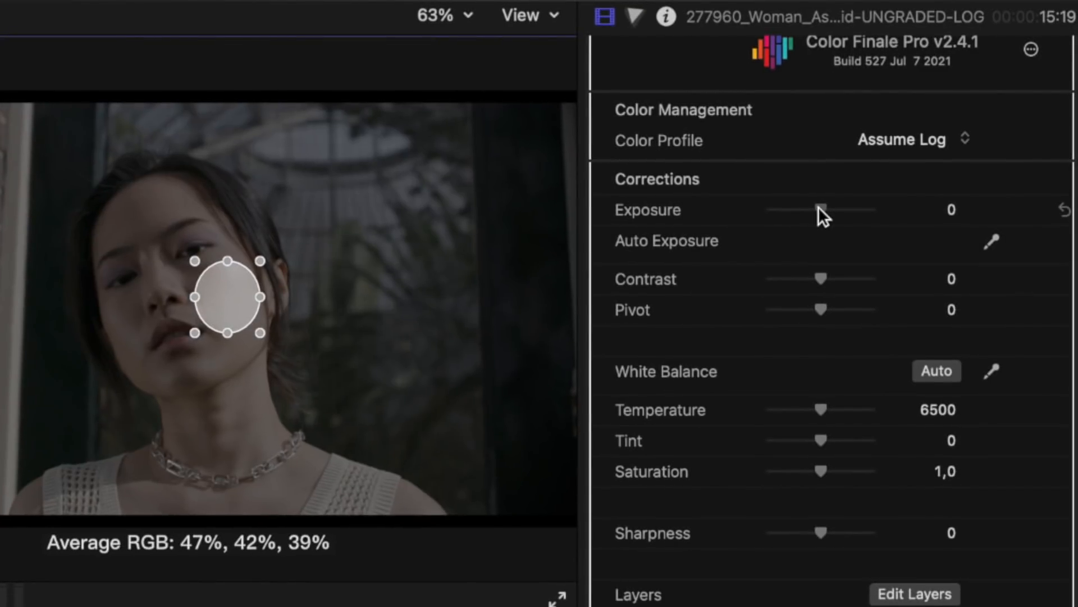
- Raise the clip's exposure to 0,44 and check the cheek's highlights with the waveform guide line at 70
{"action": "left_click_drag", "start_coordinate": [819, 207], "coordinate": [827, 209]}
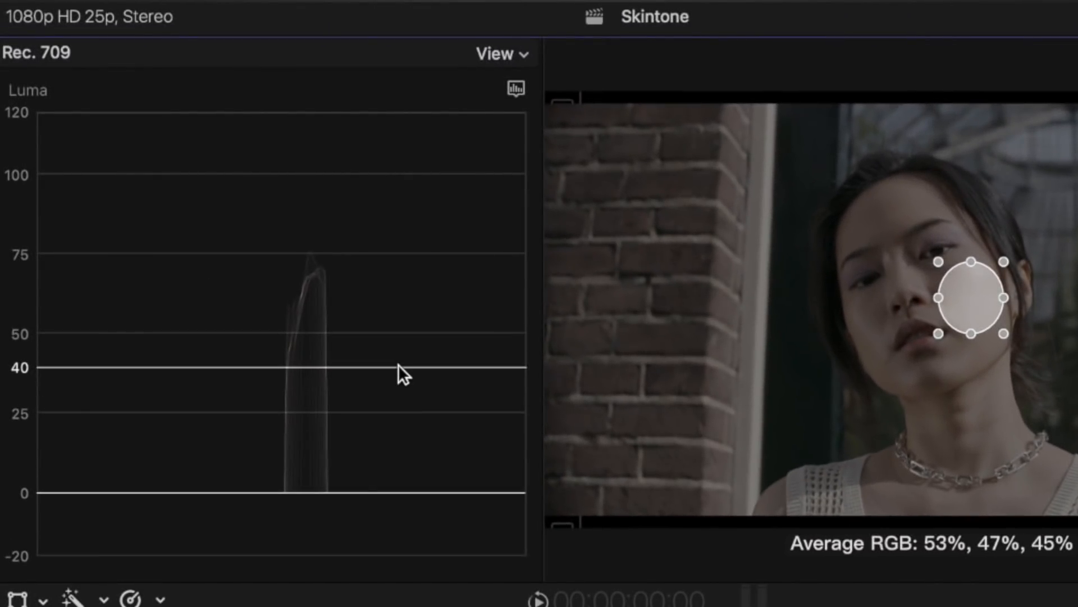
{"action": "left_click_drag", "start_coordinate": [398, 366], "coordinate": [407, 272]}
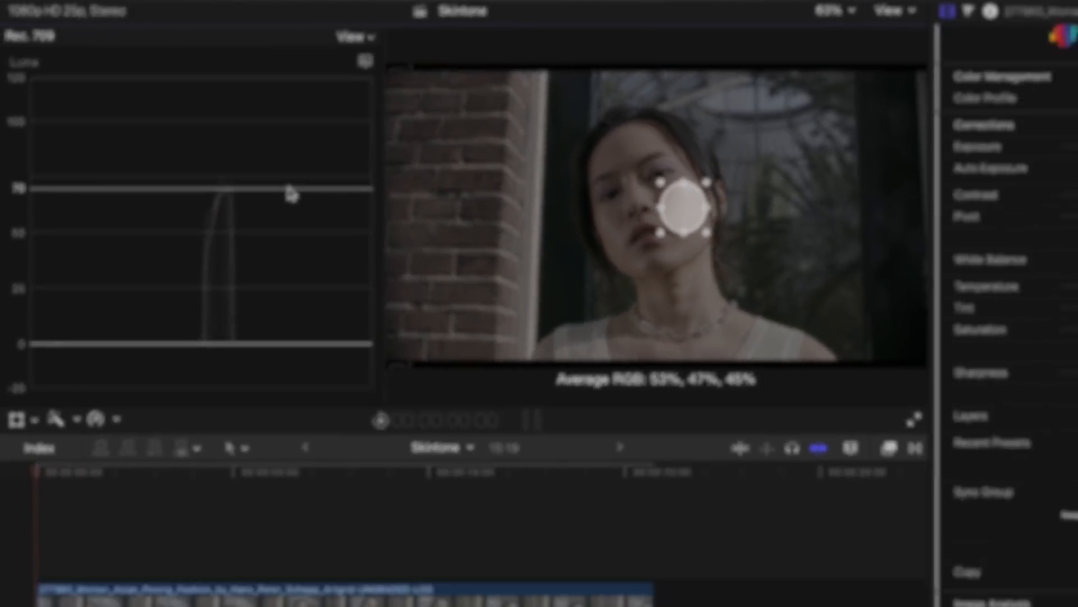
- Set the isolation back to None and switch the scope to Vectorscope
{"action": "left_click", "coordinate": [990, 536]}
{"action": "left_click", "coordinate": [987, 571]}
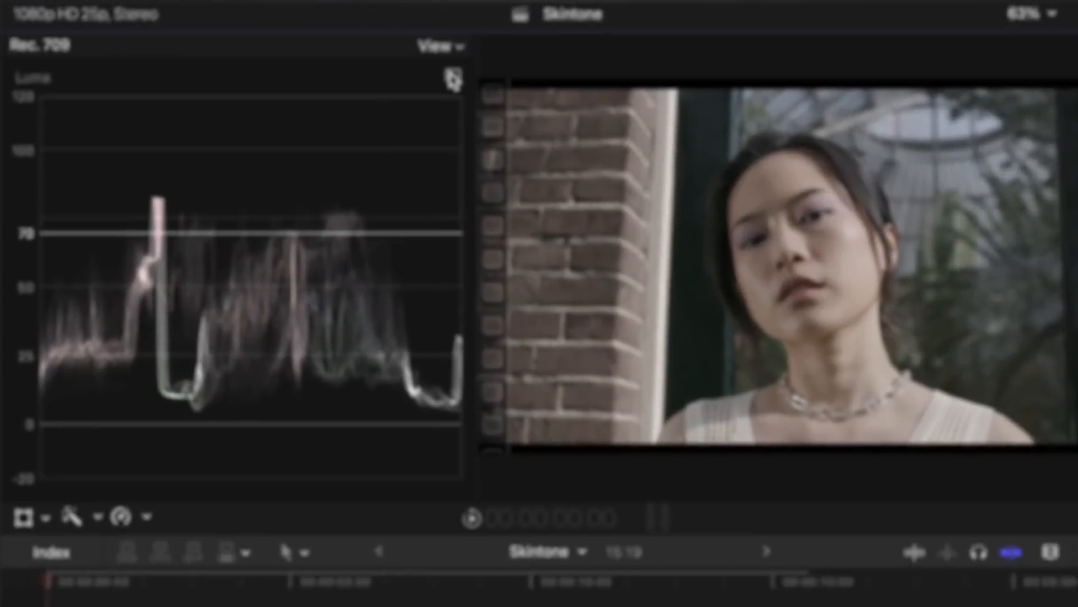
{"action": "left_click", "coordinate": [307, 50]}
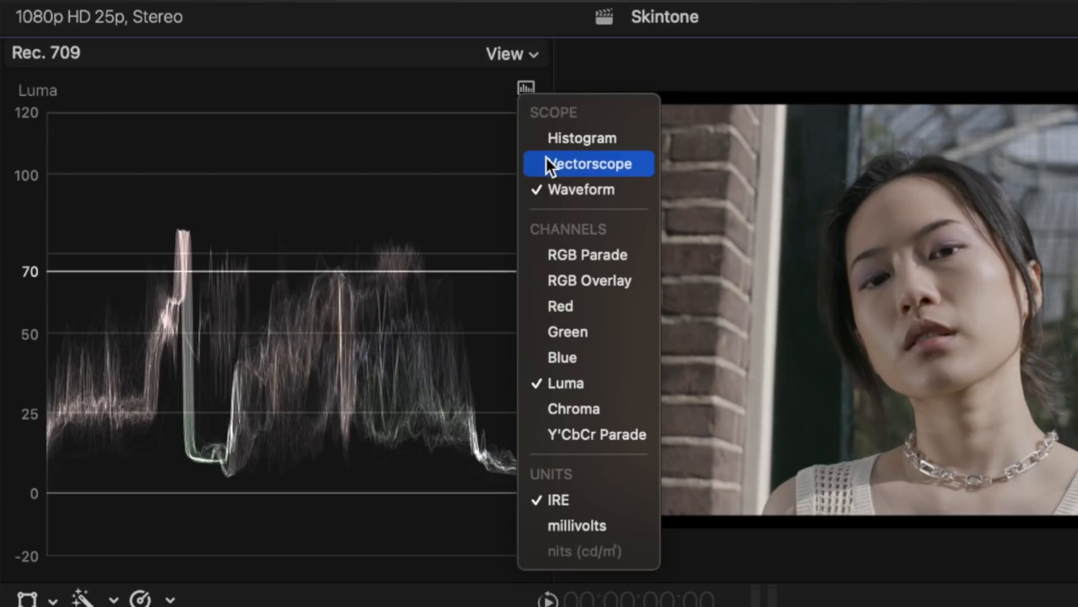
{"action": "left_click", "coordinate": [546, 164]}
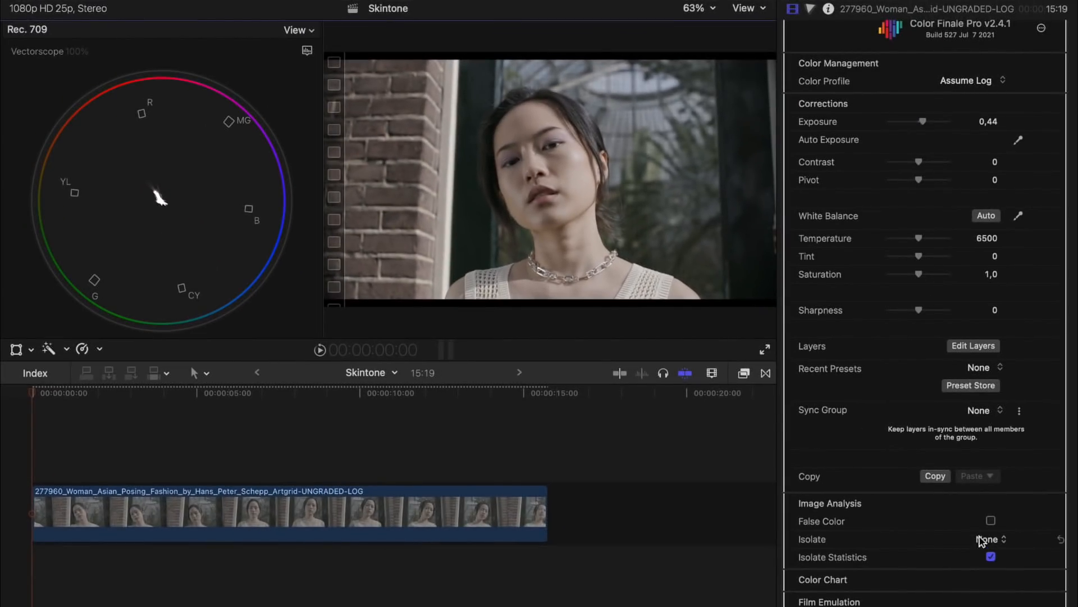
- Isolate the cheek with the Ellipse again and show the skin tone indicator on the vectorscope
{"action": "left_click", "coordinate": [980, 540]}
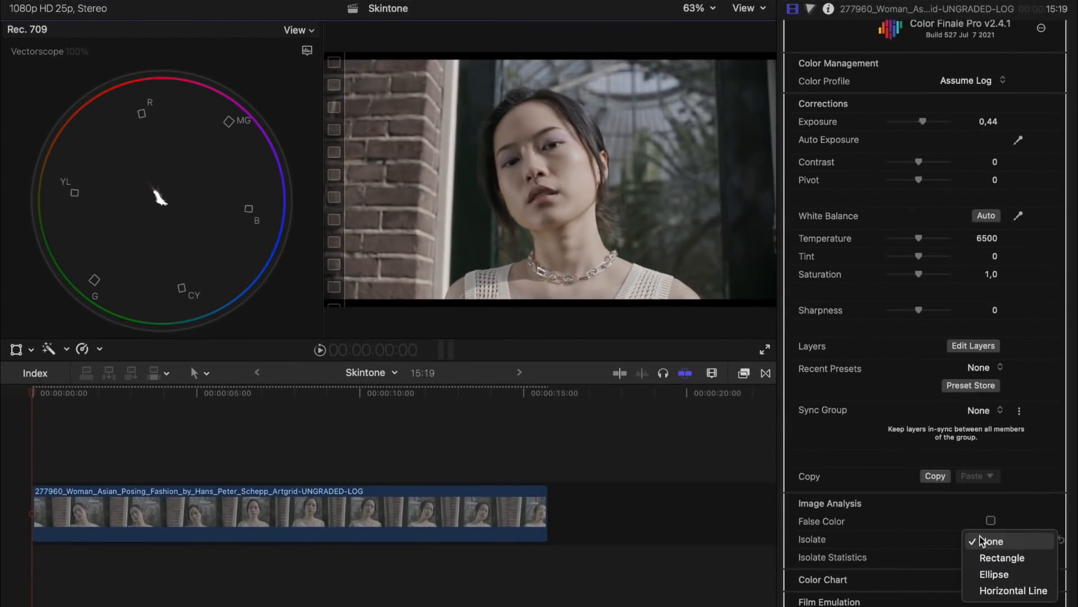
{"action": "left_click", "coordinate": [987, 583]}
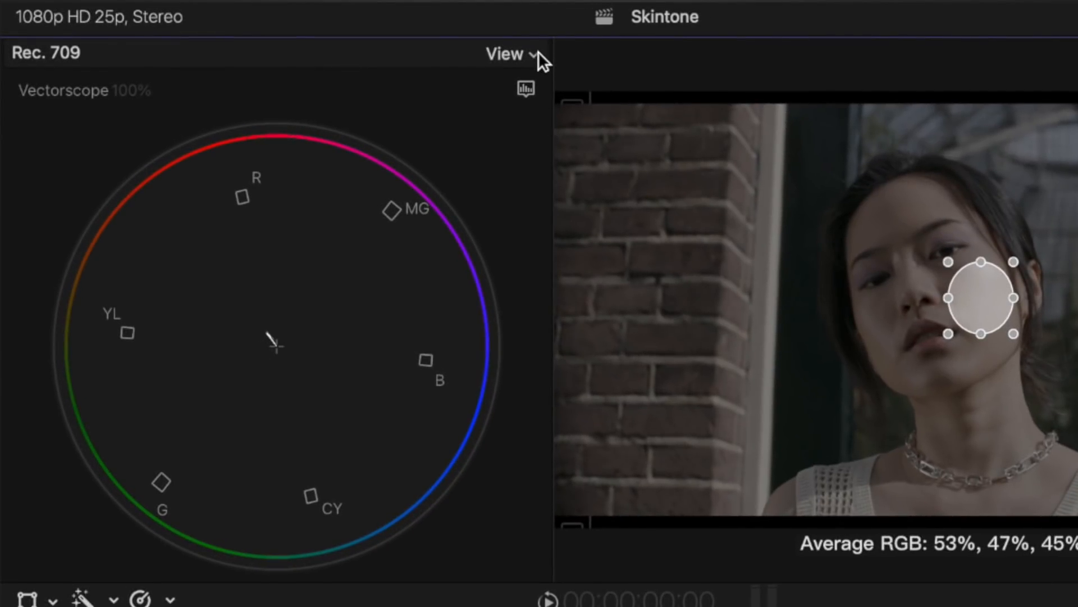
{"action": "left_click", "coordinate": [526, 90]}
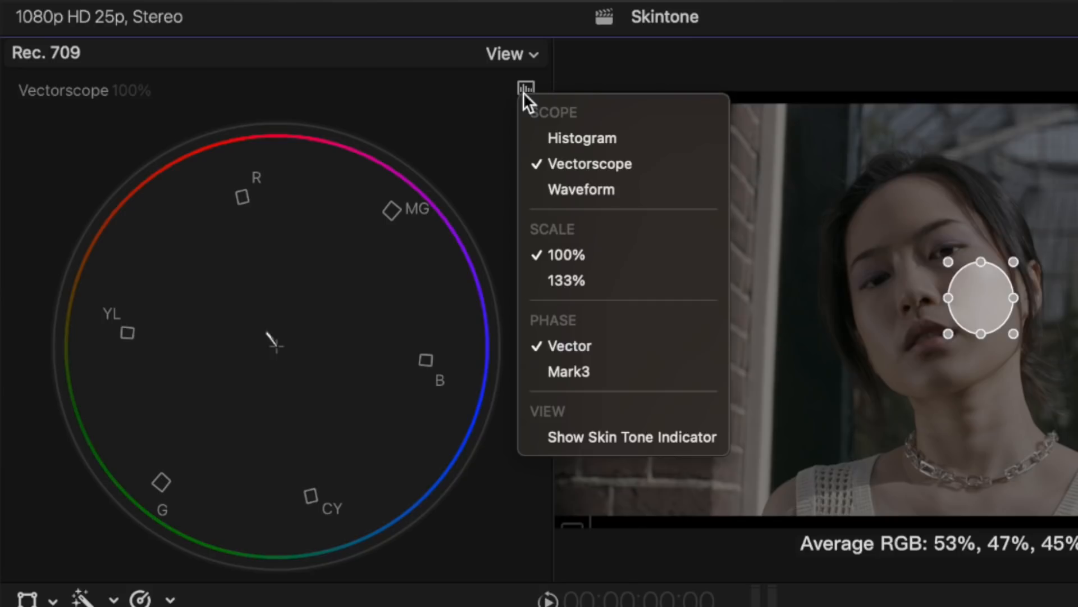
{"action": "left_click", "coordinate": [594, 440]}
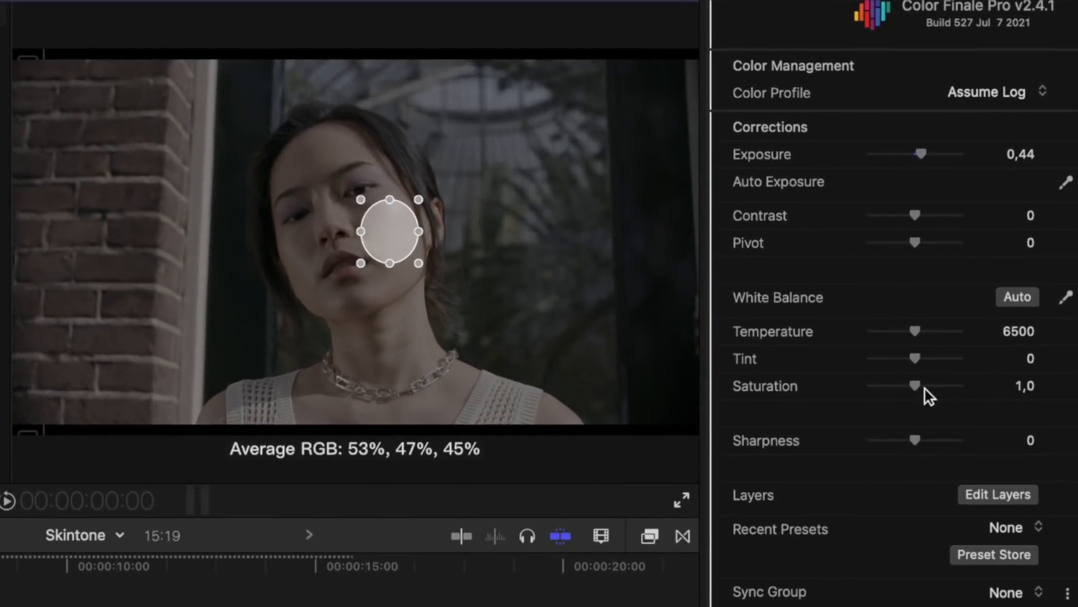
- Increase the clip's saturation to 1,81 and add a Color Wheels layer
{"action": "left_click_drag", "start_coordinate": [924, 387], "coordinate": [953, 329]}
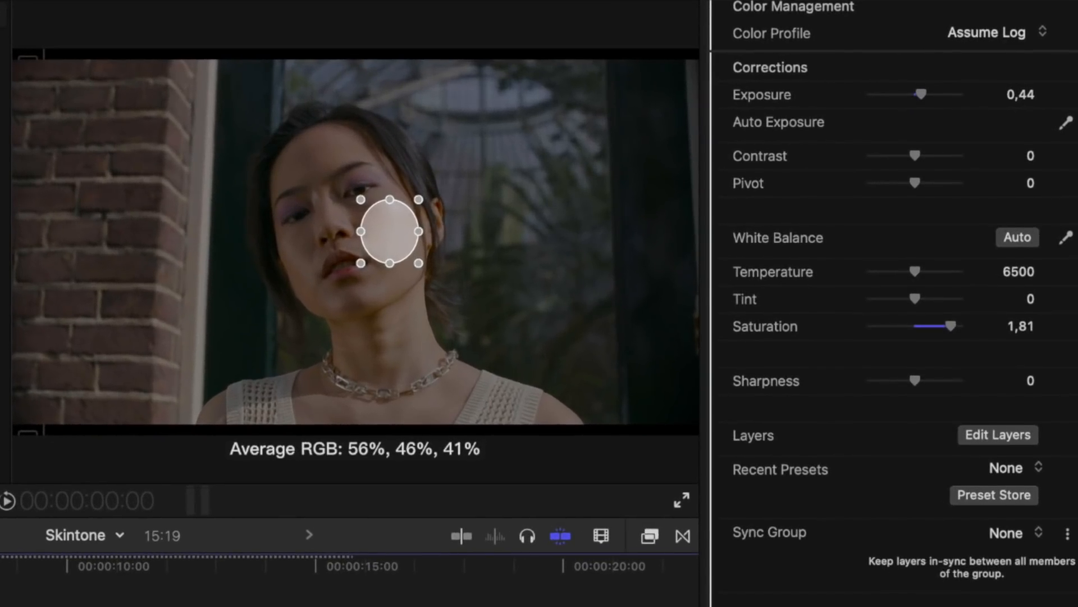
{"action": "left_click", "coordinate": [1003, 437]}
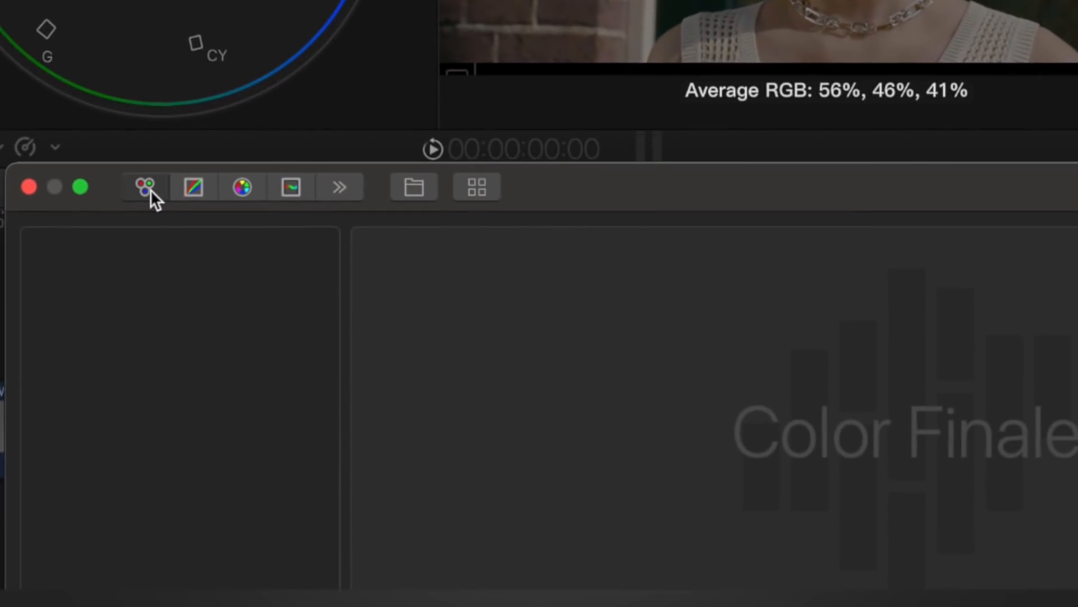
{"action": "left_click", "coordinate": [151, 371]}
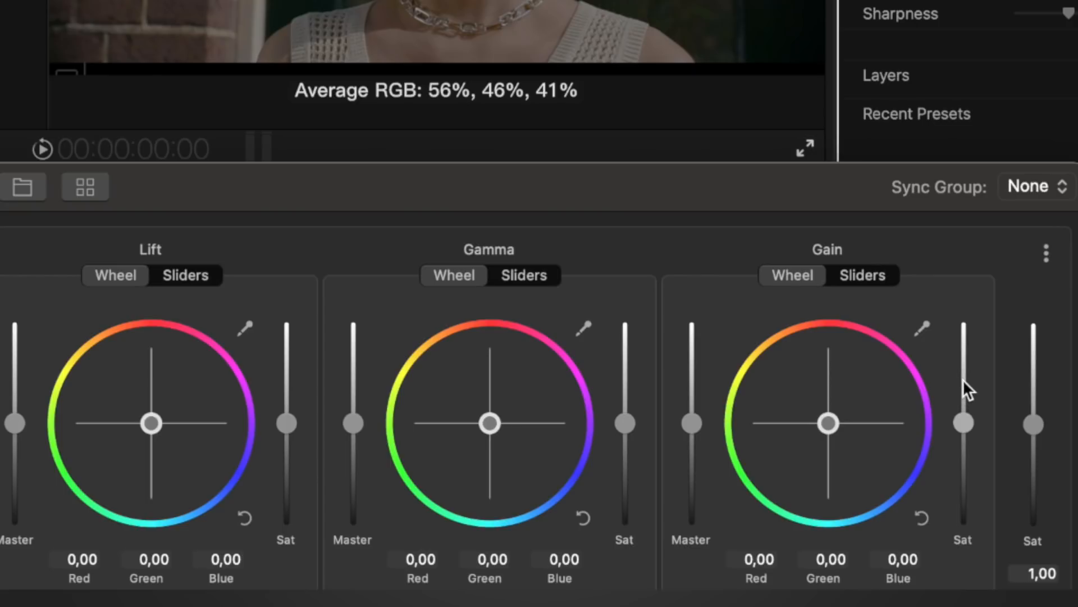
- Raise the Gain and Gamma saturation in the Color Wheels layer and nudge the Gain color balance slightly toward red
{"action": "left_click", "coordinate": [965, 380]}
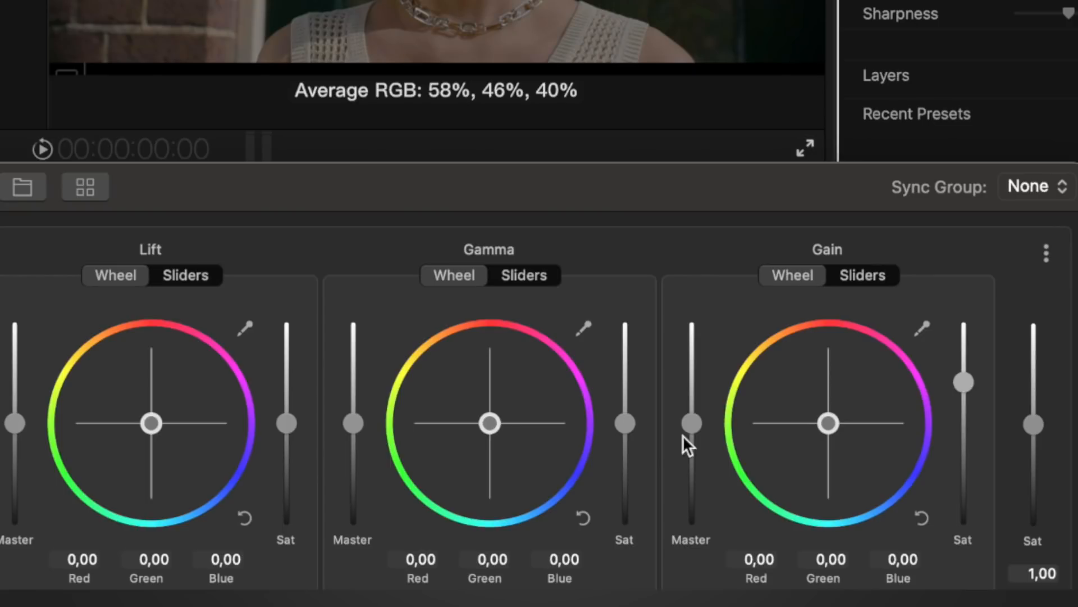
{"action": "left_click", "coordinate": [629, 389]}
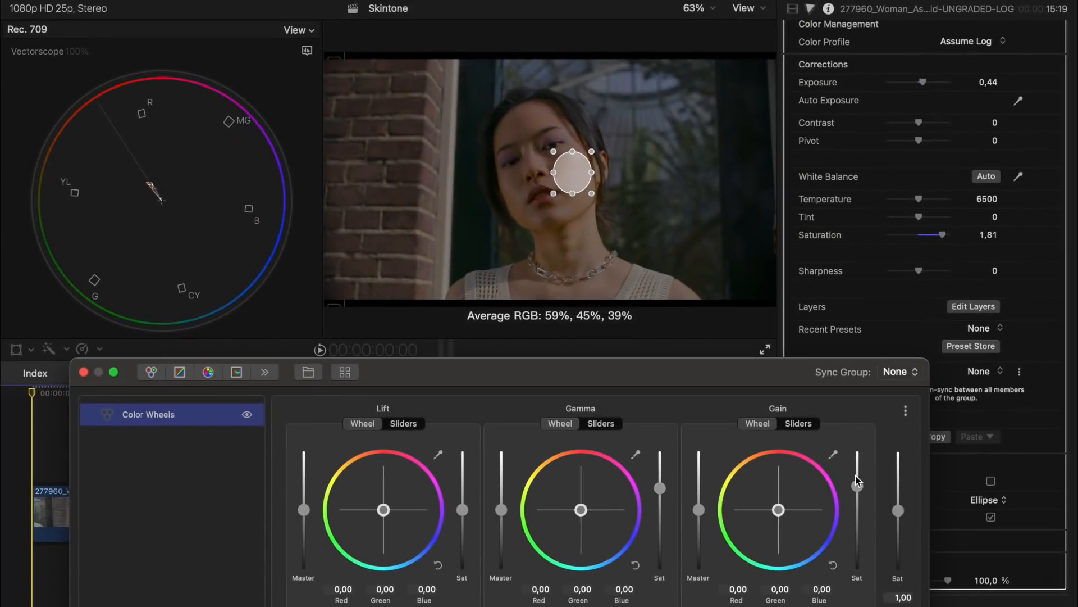
{"action": "left_click", "coordinate": [855, 476]}
{"action": "left_click_drag", "start_coordinate": [772, 502], "coordinate": [772, 495]}
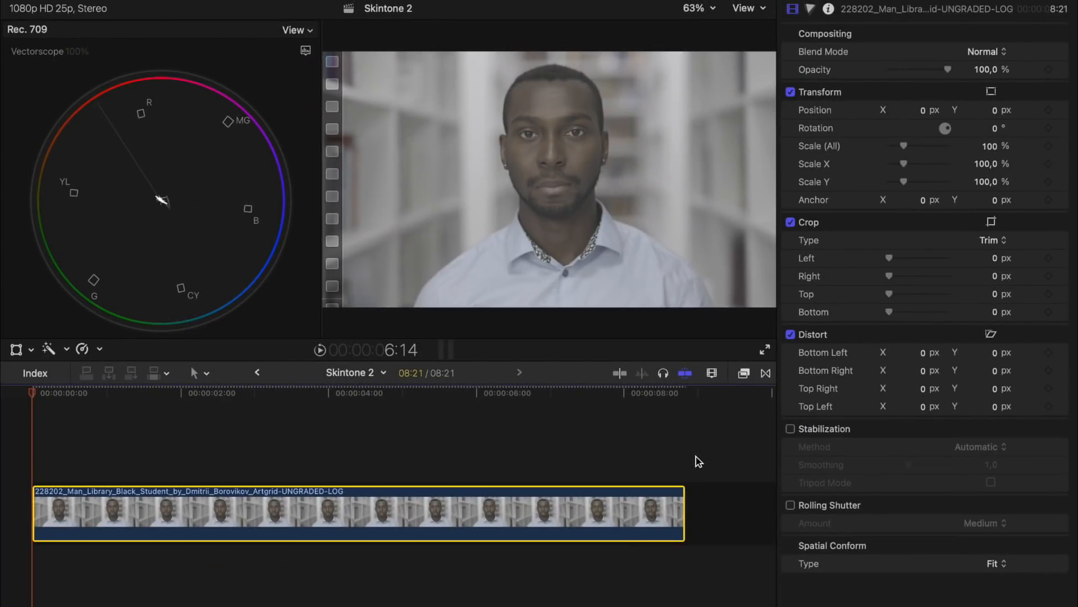
- Apply the ColorFinalePro effect to the library man clip and set its Color Profile to Assume Log
{"action": "left_click", "coordinate": [743, 373]}
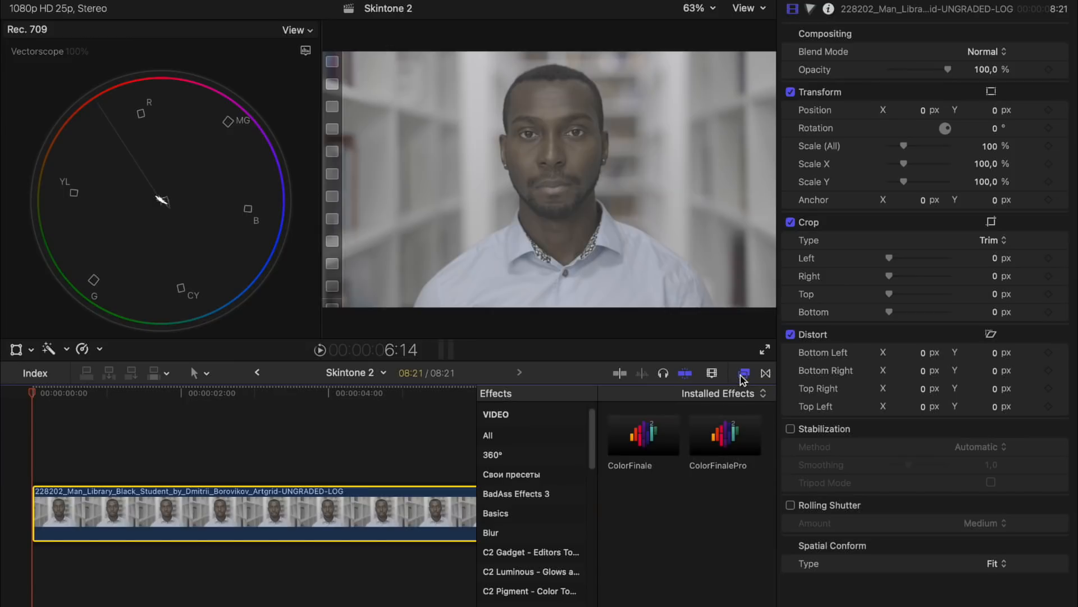
{"action": "left_click_drag", "start_coordinate": [724, 435], "coordinate": [318, 507]}
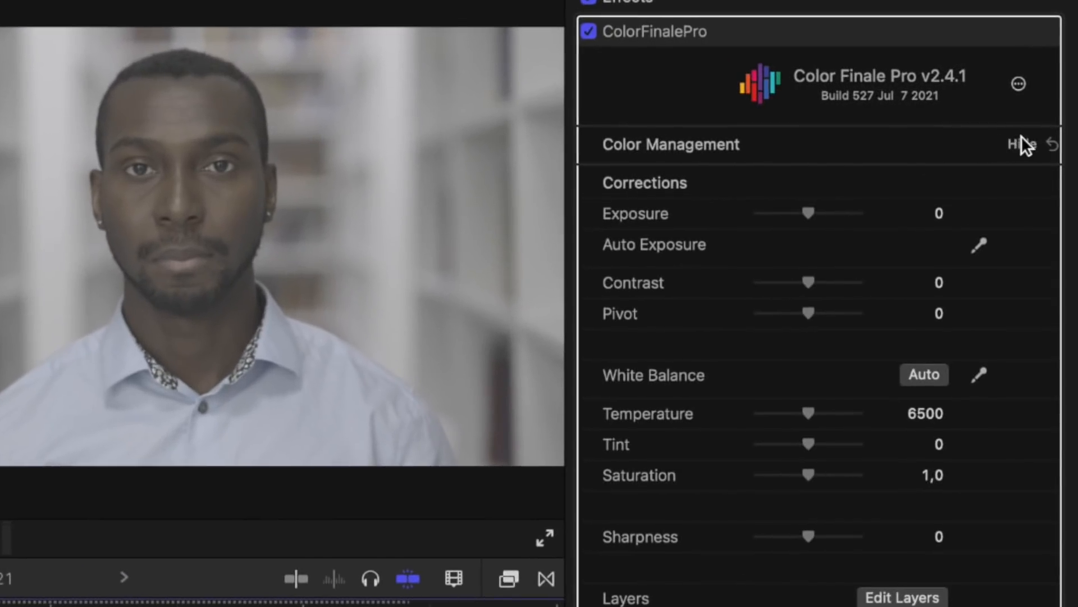
{"action": "left_click", "coordinate": [1022, 144]}
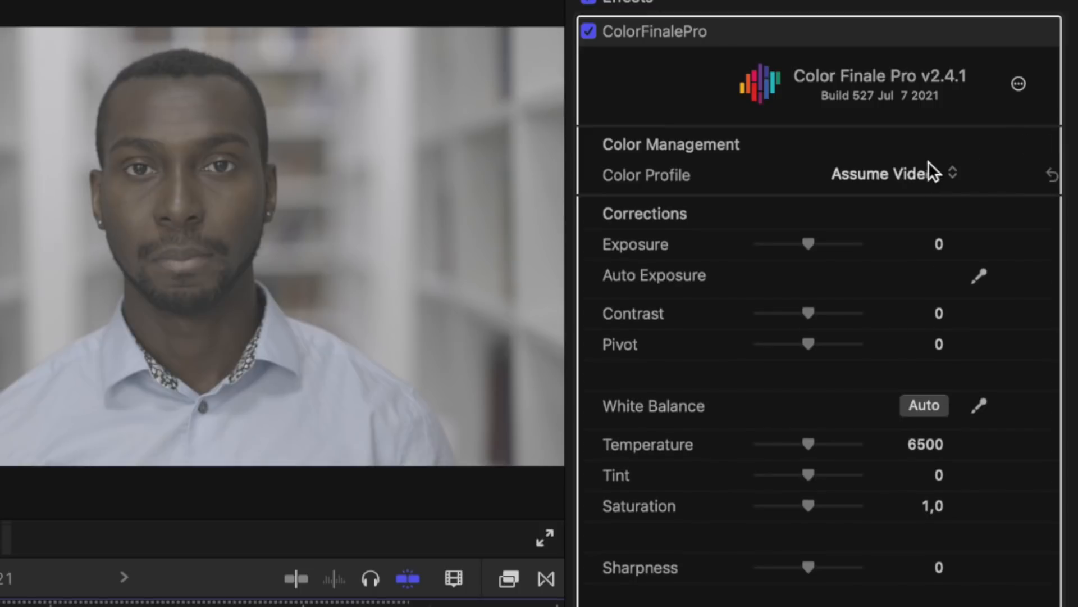
{"action": "left_click", "coordinate": [897, 174]}
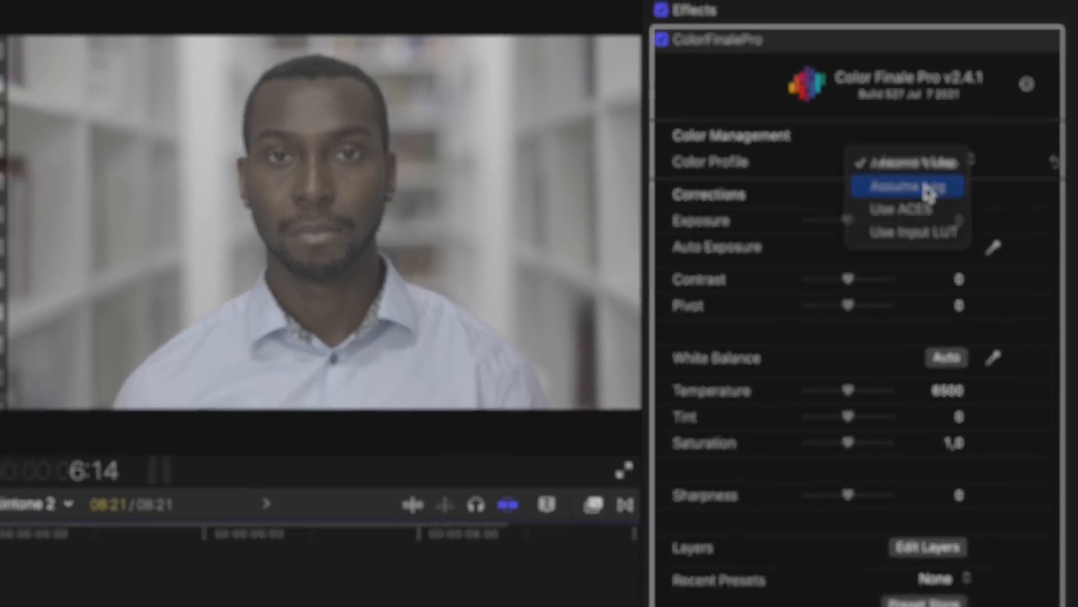
{"action": "left_click", "coordinate": [899, 202]}
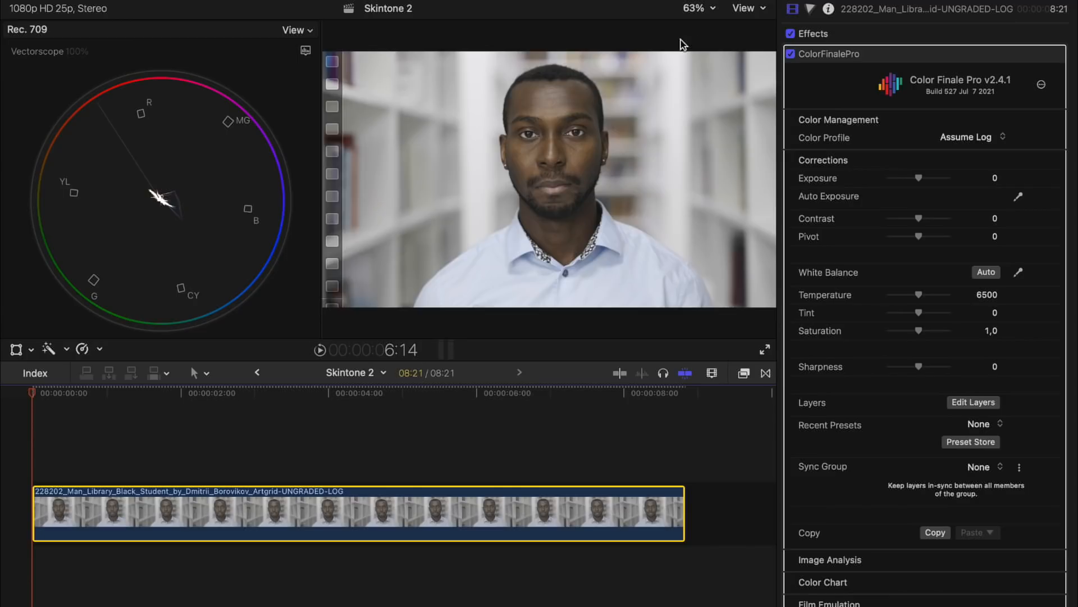
- Switch the video scope from Vectorscope to the Luma Waveform
{"action": "left_click", "coordinate": [643, 175]}
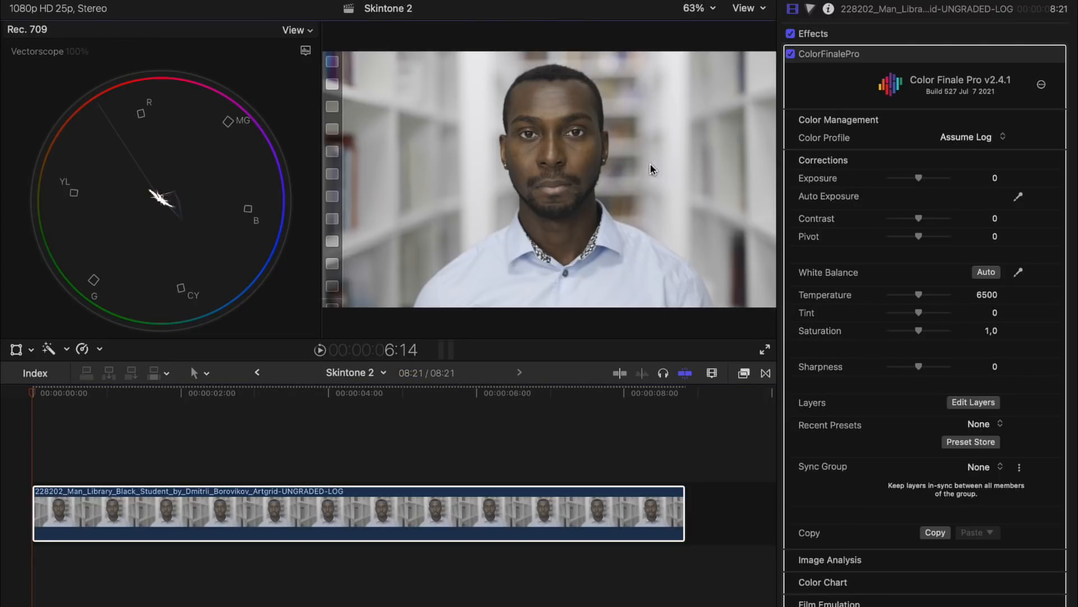
{"action": "left_click", "coordinate": [306, 52]}
{"action": "left_click", "coordinate": [343, 113]}
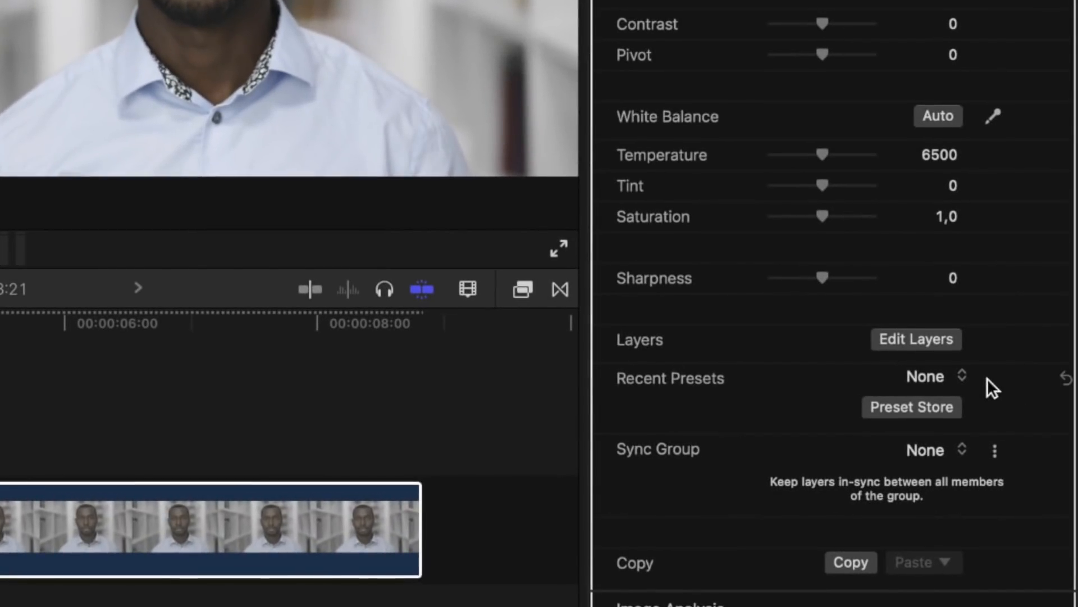
- Isolate the skin with an Ellipse in Image Analysis and fit the shape flat across the man's nose and cheeks
{"action": "scroll", "coordinate": [987, 379], "scroll_direction": "down", "scroll_amount": 3}
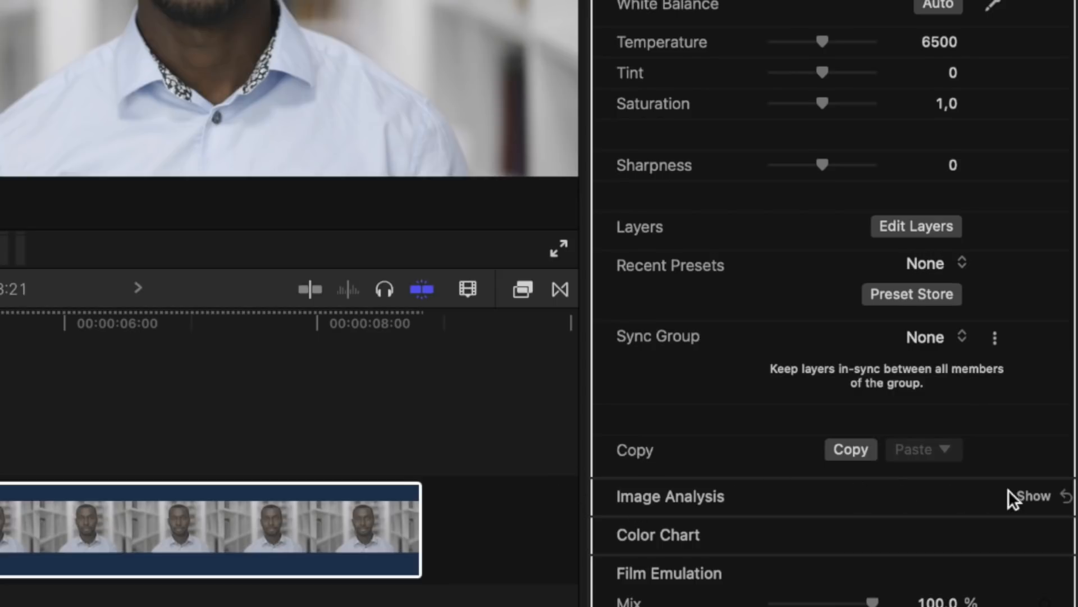
{"action": "left_click", "coordinate": [1032, 495]}
{"action": "left_click", "coordinate": [947, 507]}
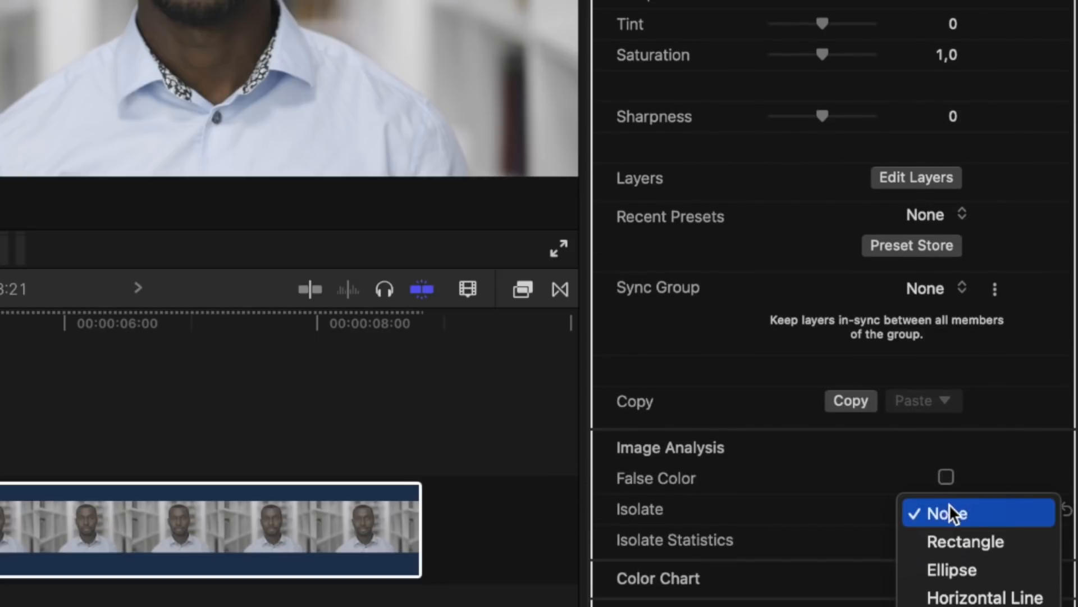
{"action": "left_click", "coordinate": [971, 561]}
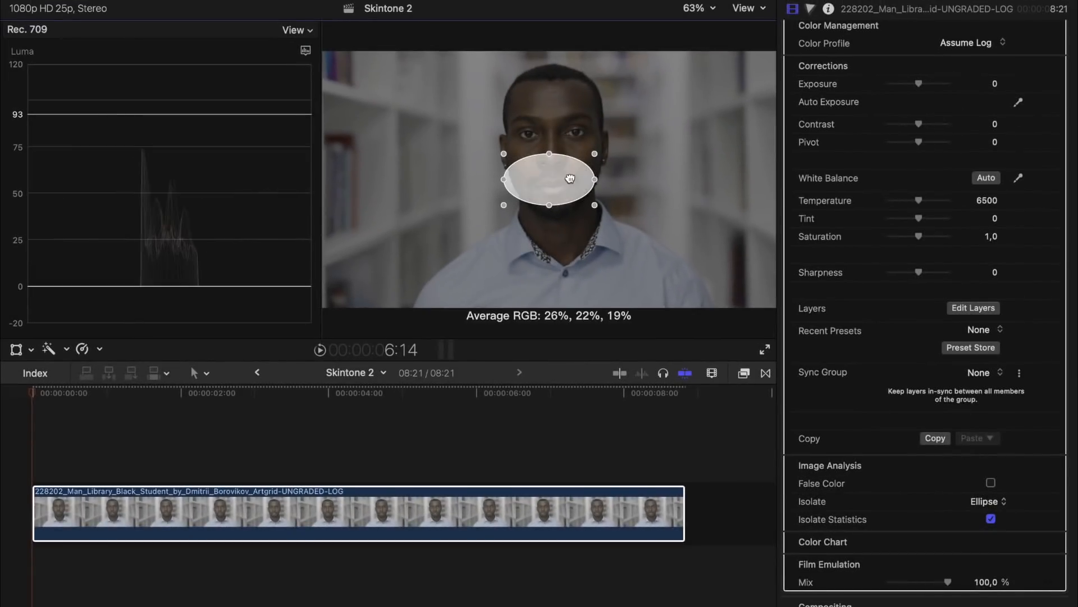
{"action": "mouse_move", "coordinate": [570, 178]}
{"action": "left_mouse_down"}
{"action": "mouse_move", "coordinate": [575, 160]}
{"action": "mouse_move", "coordinate": [554, 169]}
{"action": "left_mouse_up"}
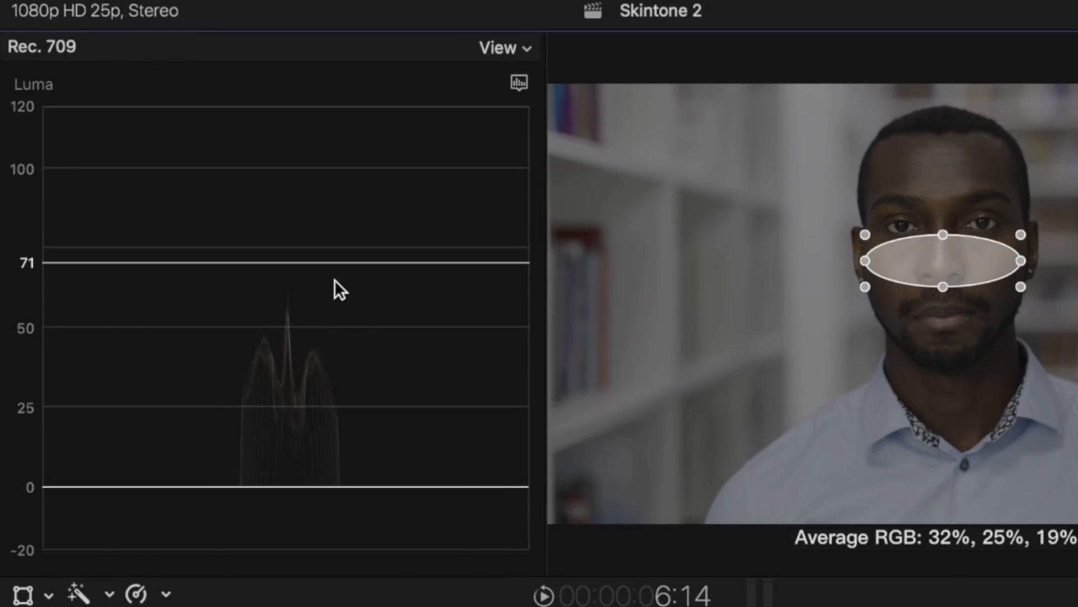
- Try raising the exposure to 0,88 against the waveform guide line and set Isolate to None to judge the whole picture
{"action": "left_click_drag", "start_coordinate": [341, 264], "coordinate": [374, 279]}
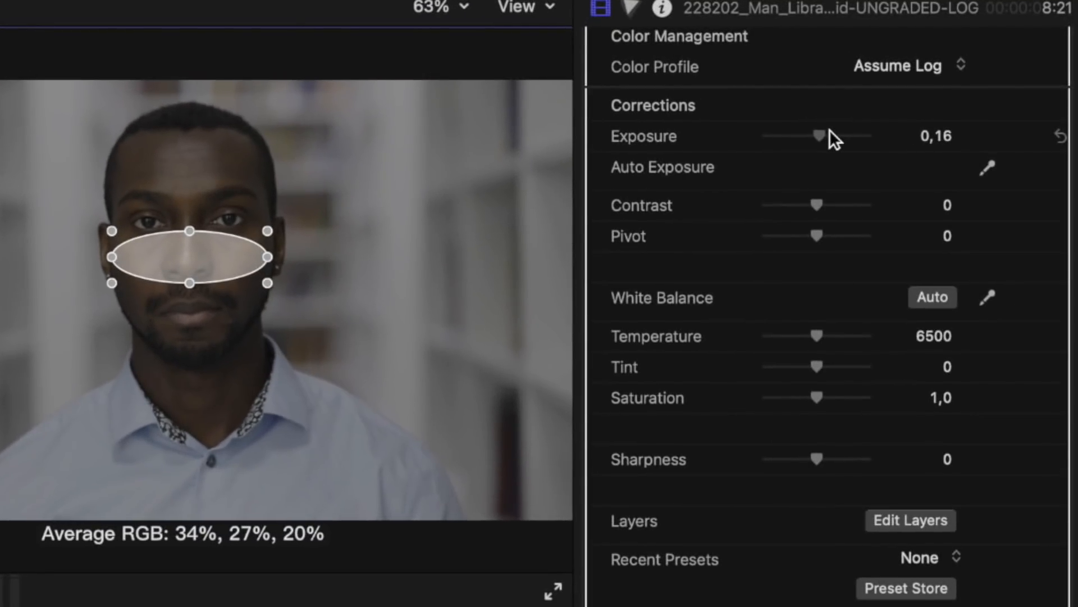
{"action": "left_click_drag", "start_coordinate": [830, 130], "coordinate": [832, 132]}
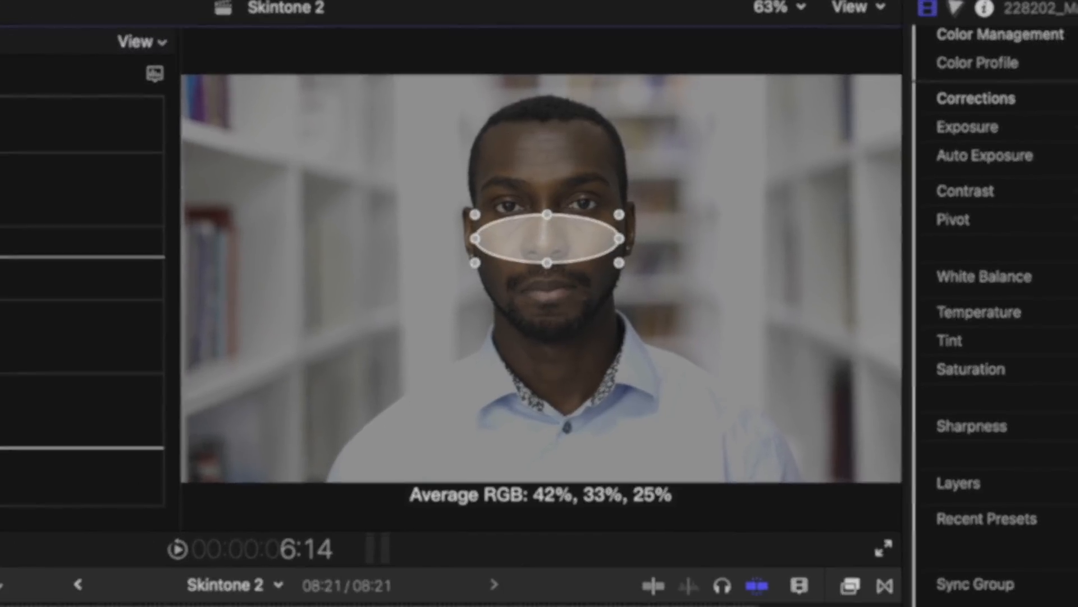
{"action": "left_click", "coordinate": [1003, 530]}
{"action": "left_click", "coordinate": [987, 475]}
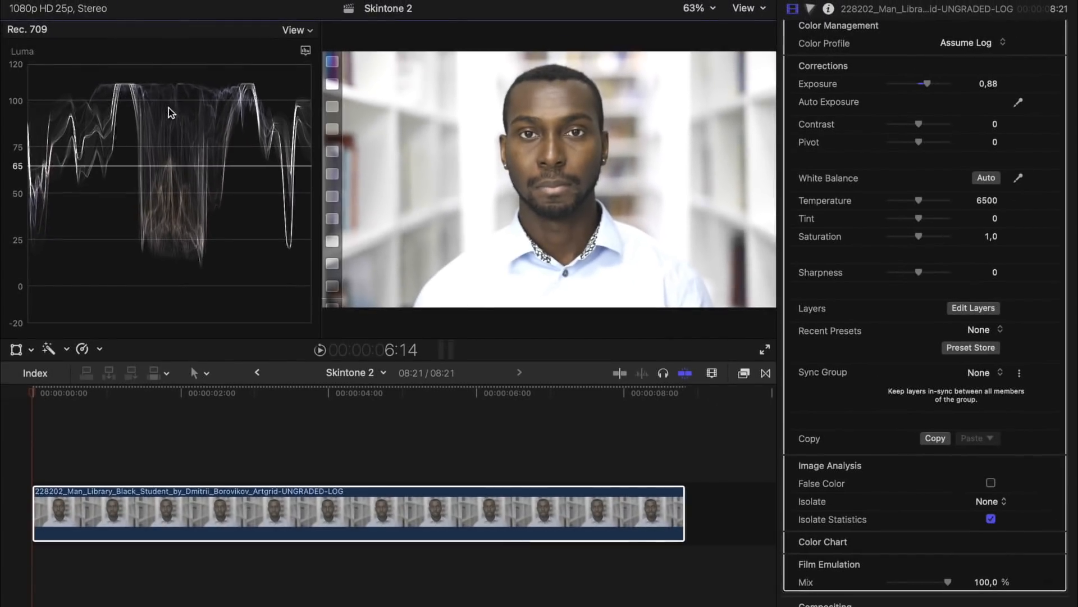
- Isolate the cheeks with the Ellipse again, set the exposure to 0,4 and move the waveform guide line to 41
{"action": "left_click", "coordinate": [992, 501]}
{"action": "left_click", "coordinate": [988, 532]}
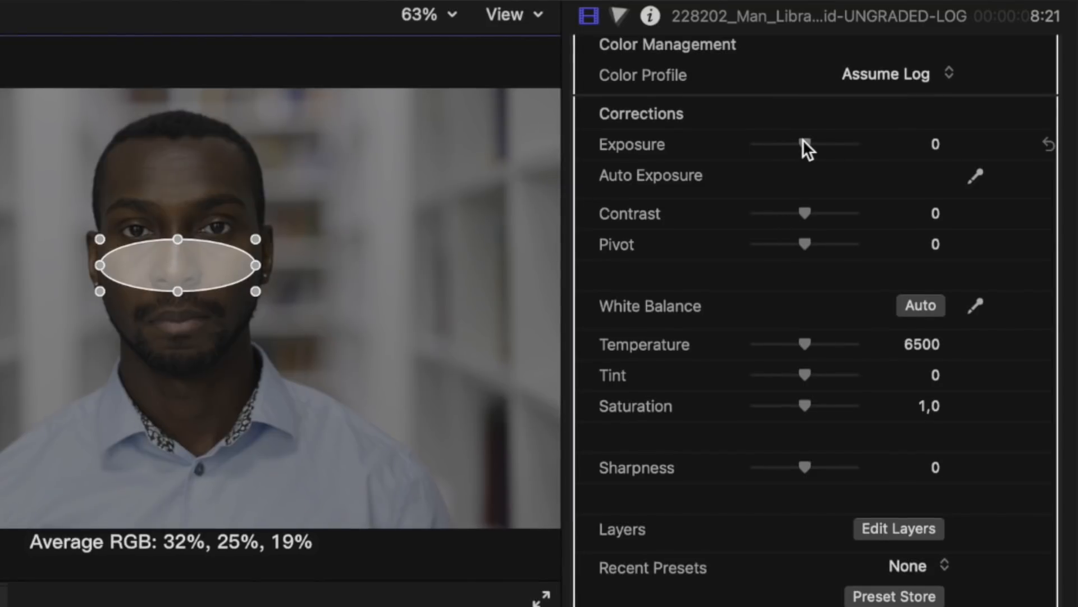
{"action": "left_click_drag", "start_coordinate": [802, 139], "coordinate": [923, 150]}
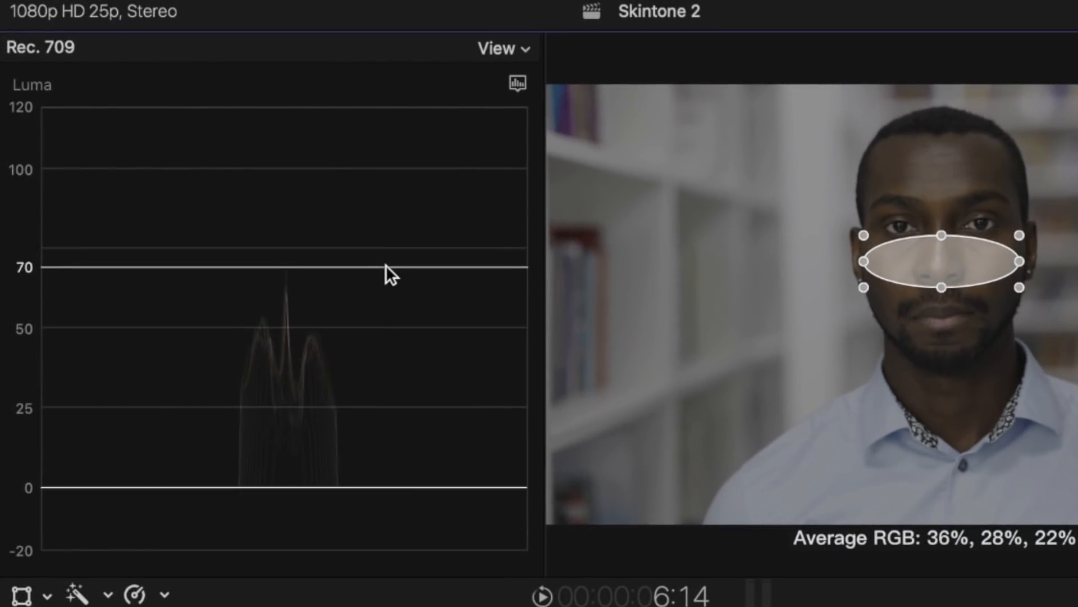
{"action": "left_click_drag", "start_coordinate": [386, 265], "coordinate": [395, 355]}
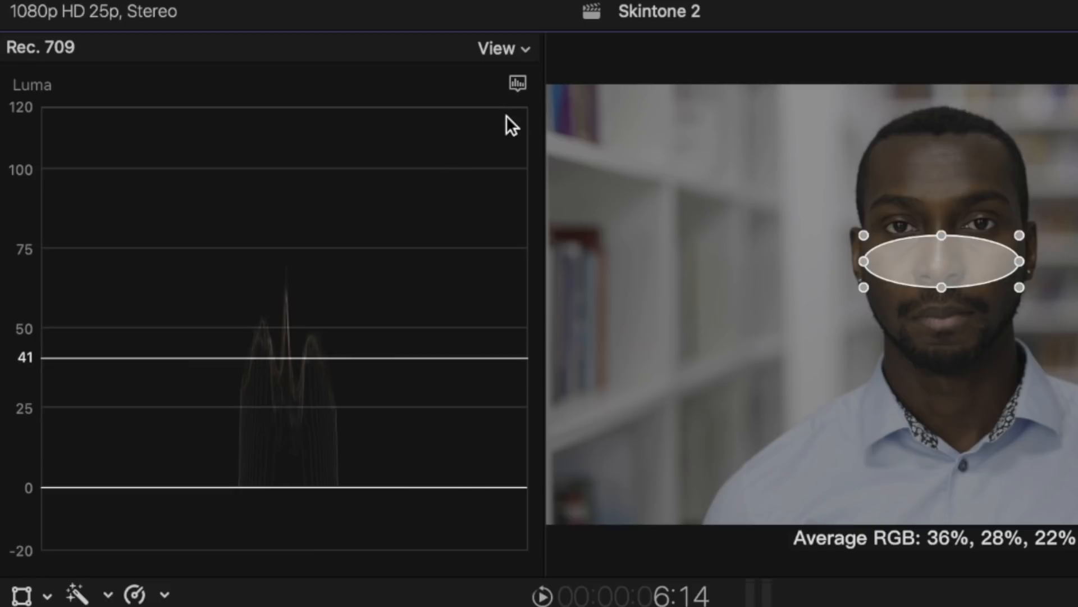
- Switch the scope to Vectorscope and increase the clip's saturation to 1,29
{"action": "left_click", "coordinate": [508, 84]}
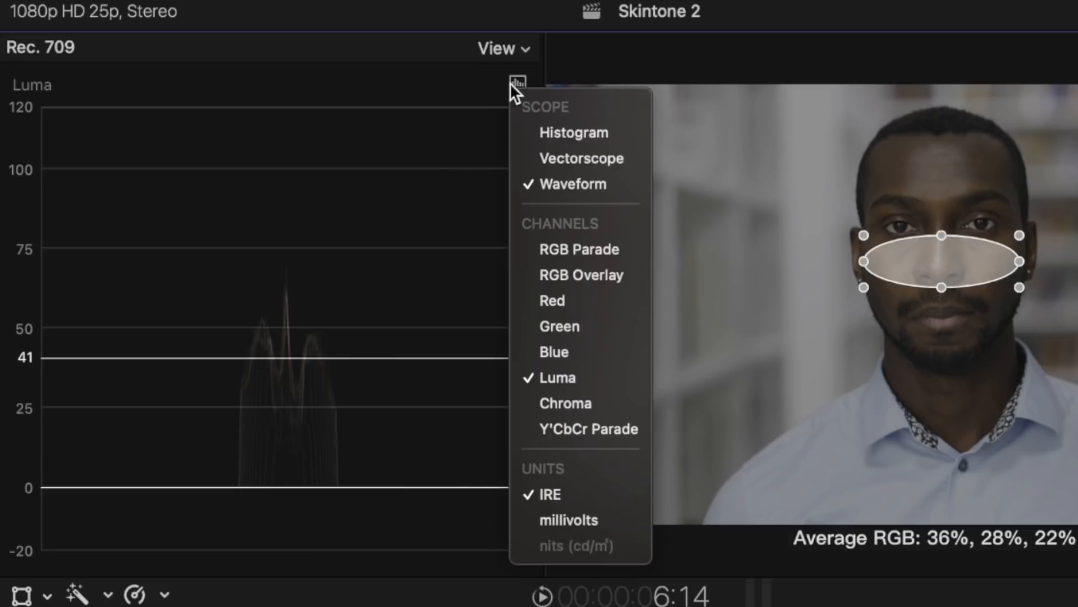
{"action": "left_click", "coordinate": [575, 160]}
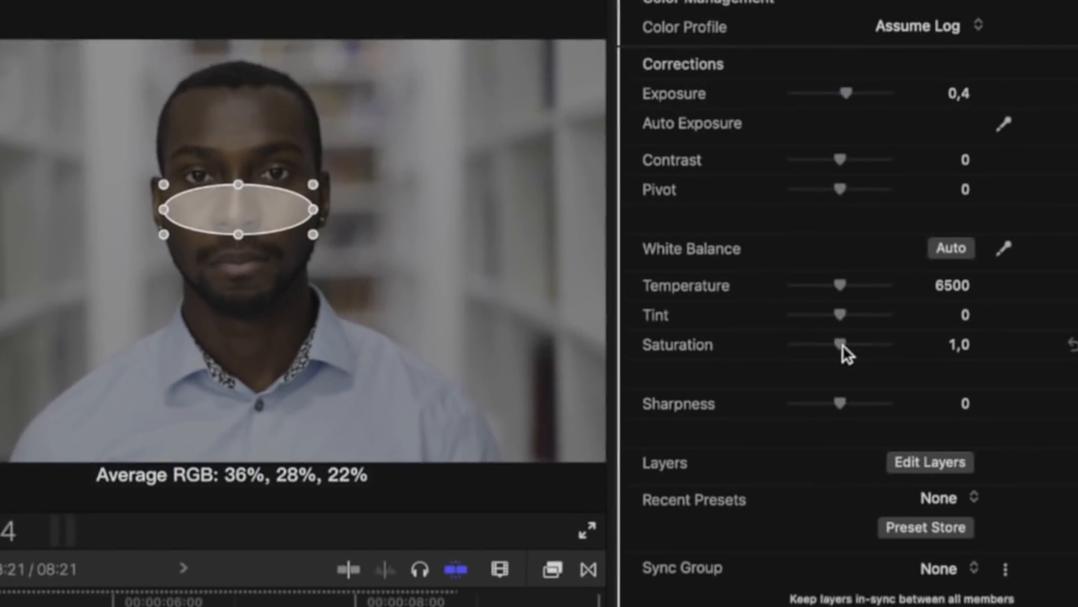
{"action": "left_click_drag", "start_coordinate": [919, 236], "coordinate": [927, 236]}
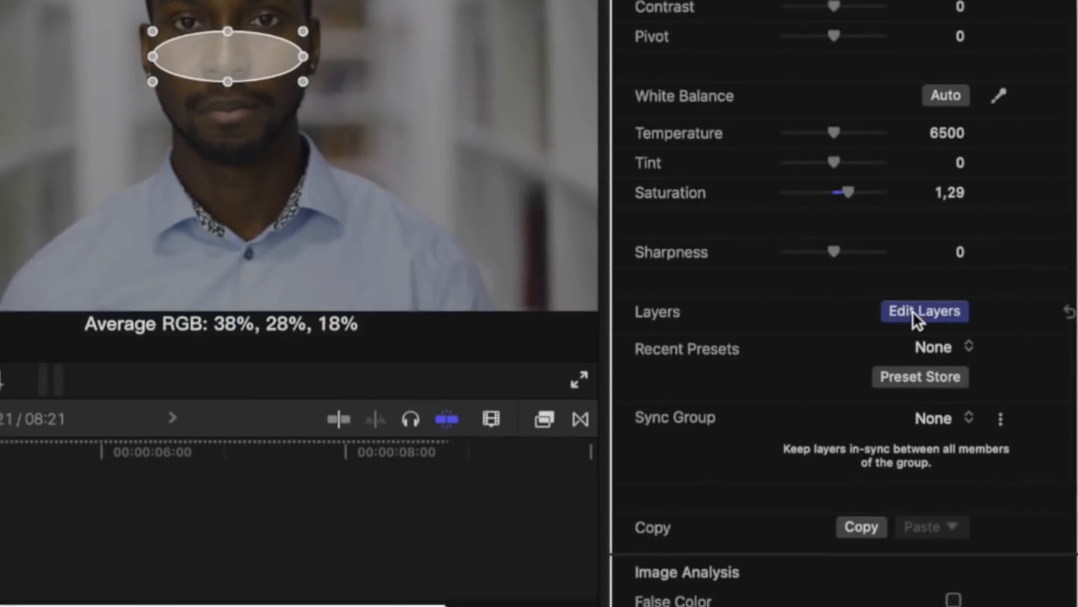
- Add a Color Wheels layer, shift Gamma to Red 0,04, Green -0,05, Blue 0,01, and set Isolate to None
{"action": "left_click", "coordinate": [969, 309]}
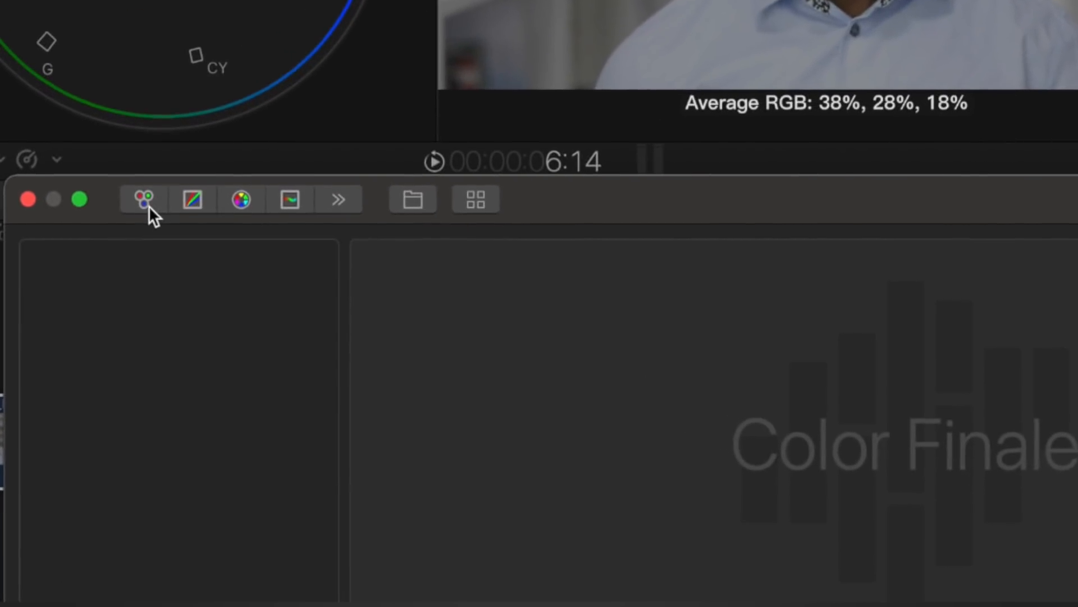
{"action": "left_click", "coordinate": [148, 204]}
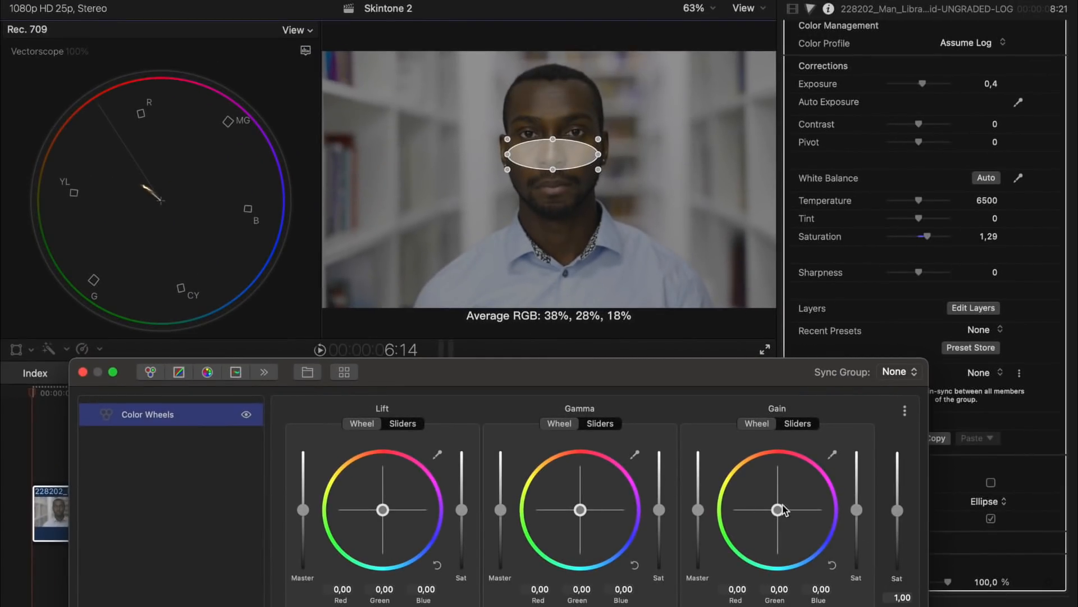
{"action": "left_click_drag", "start_coordinate": [776, 508], "coordinate": [787, 476]}
{"action": "left_click_drag", "start_coordinate": [580, 509], "coordinate": [610, 483]}
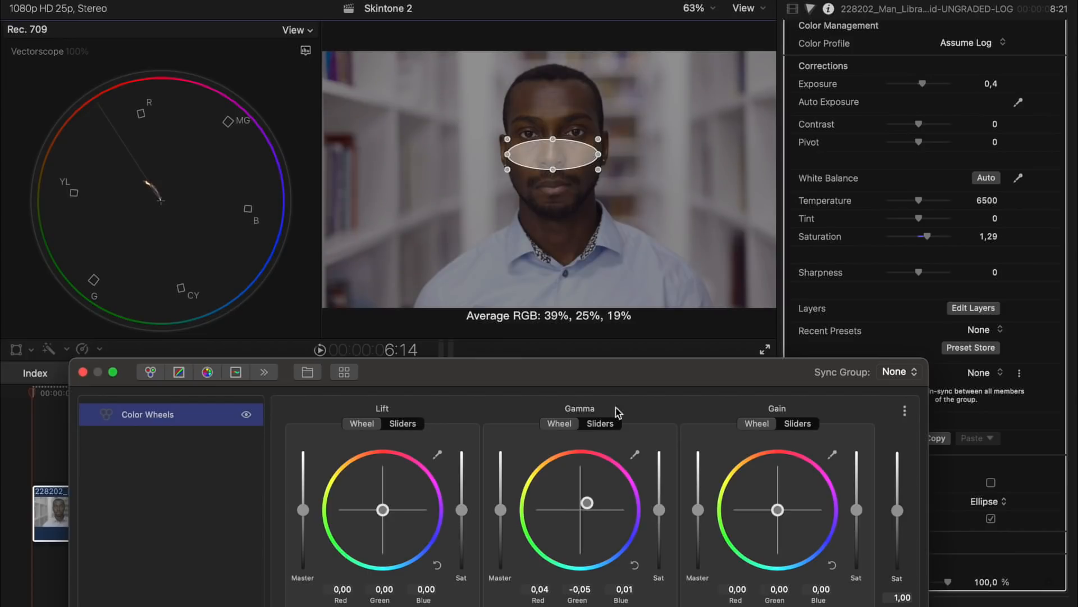
{"action": "left_click", "coordinate": [989, 501]}
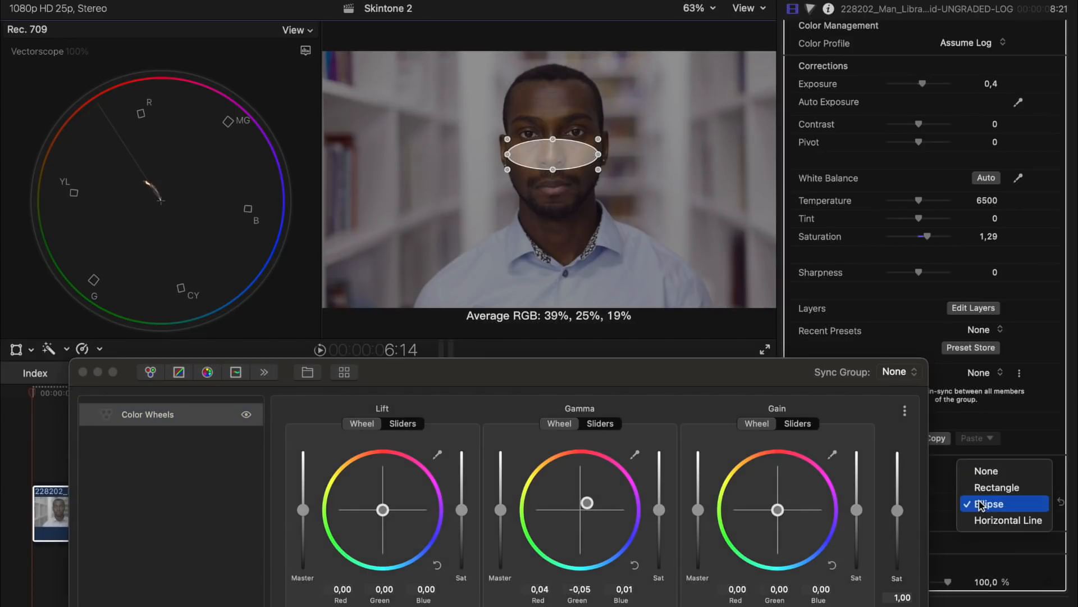
{"action": "left_click", "coordinate": [980, 467]}
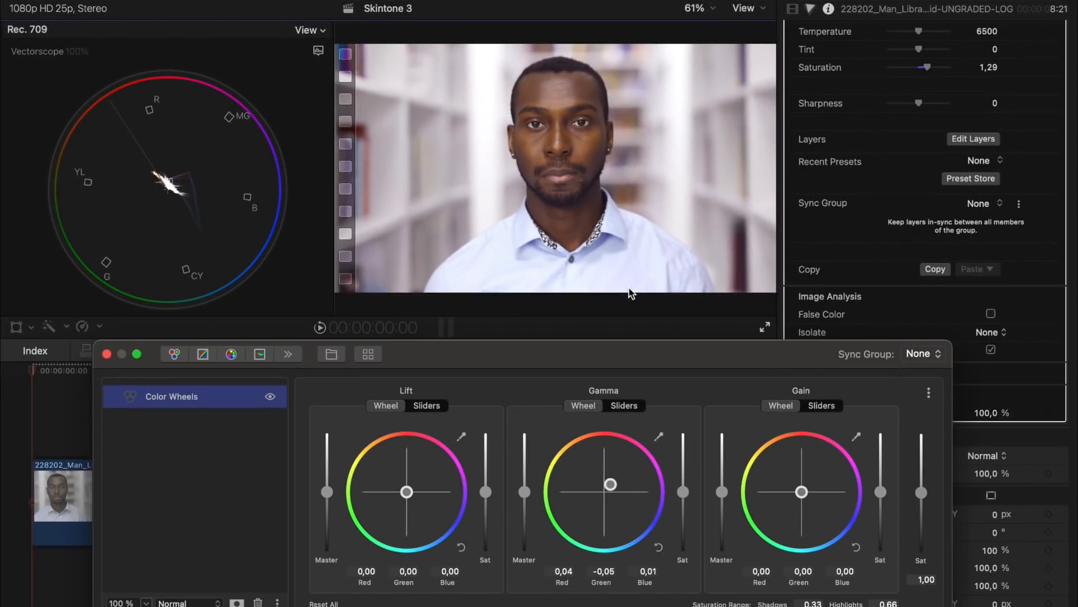
- Turn the Ellipse isolation back on and hide the Color Wheels layer
{"action": "left_click", "coordinate": [993, 333]}
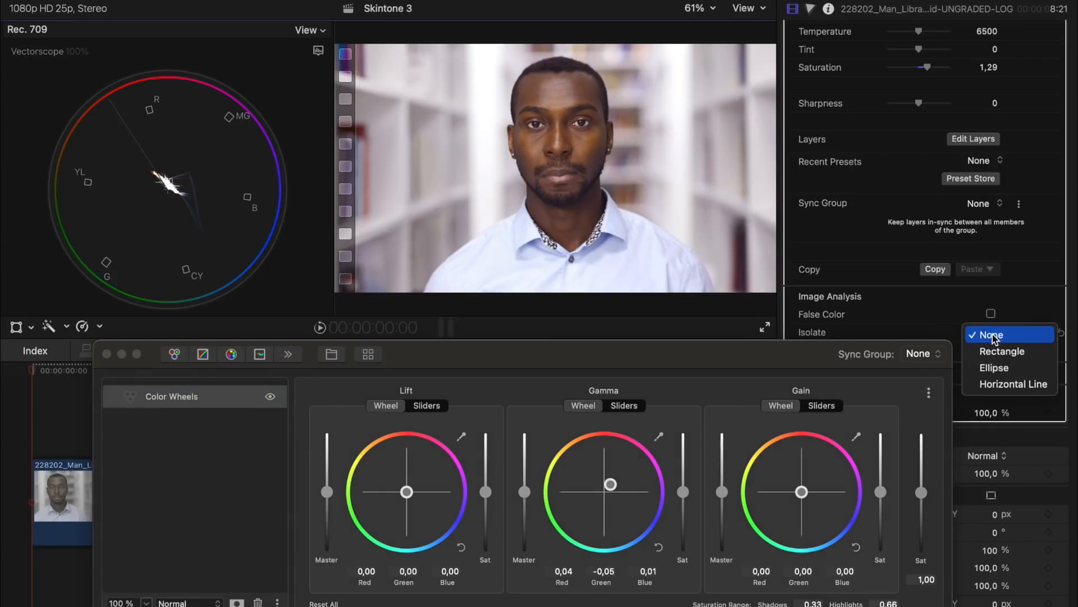
{"action": "left_click", "coordinate": [997, 366]}
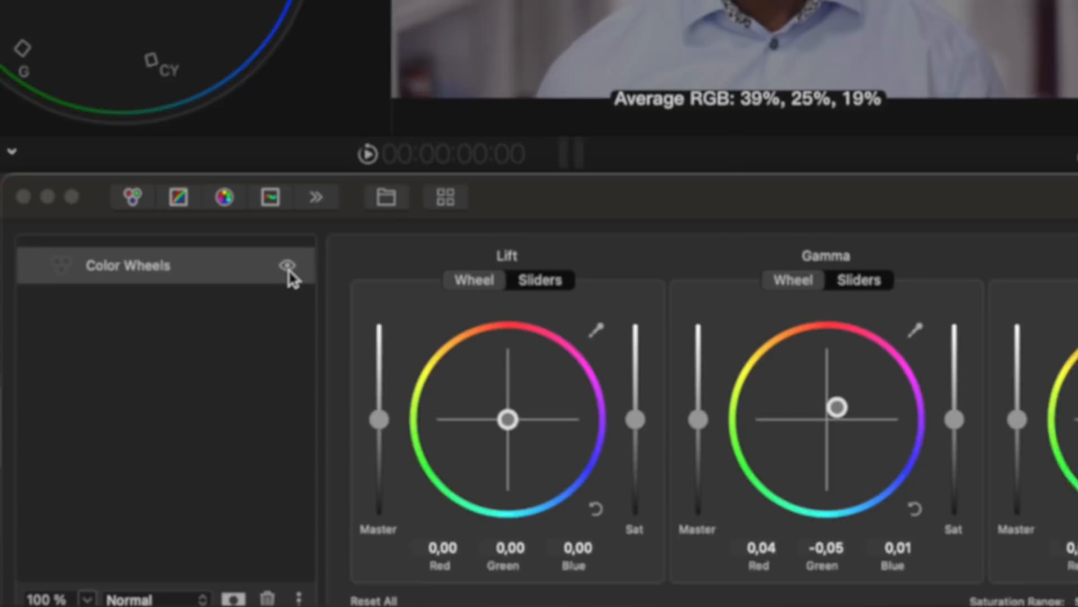
{"action": "left_click", "coordinate": [270, 398]}
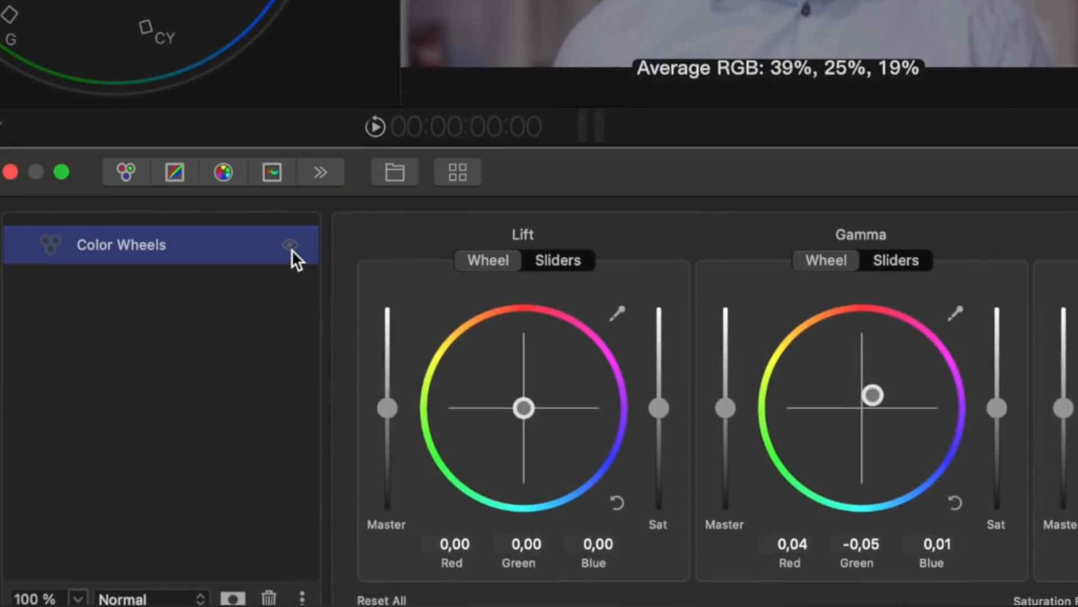
- Add an HSL Curves layer, sample the cheek for Hue vs Hue and pull the orange point slightly below the line
{"action": "left_click", "coordinate": [276, 170]}
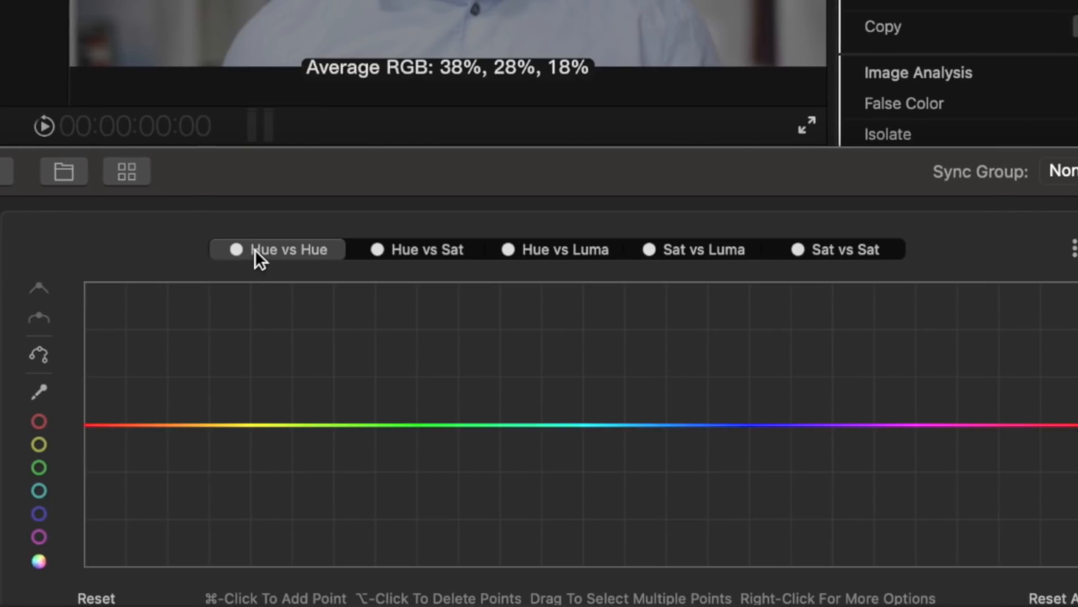
{"action": "left_click", "coordinate": [39, 398]}
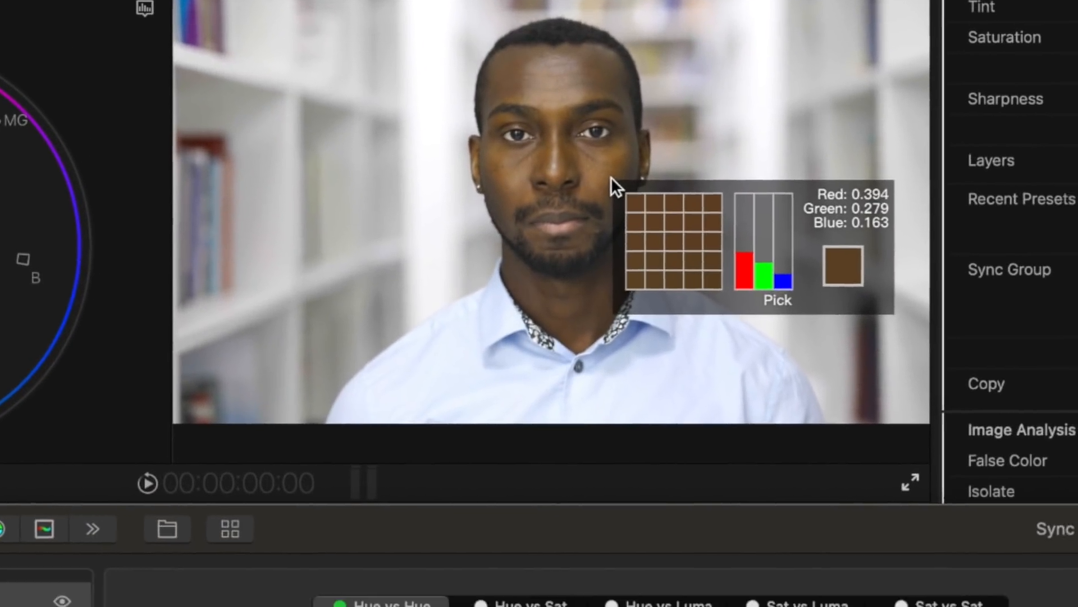
{"action": "left_click", "coordinate": [627, 225]}
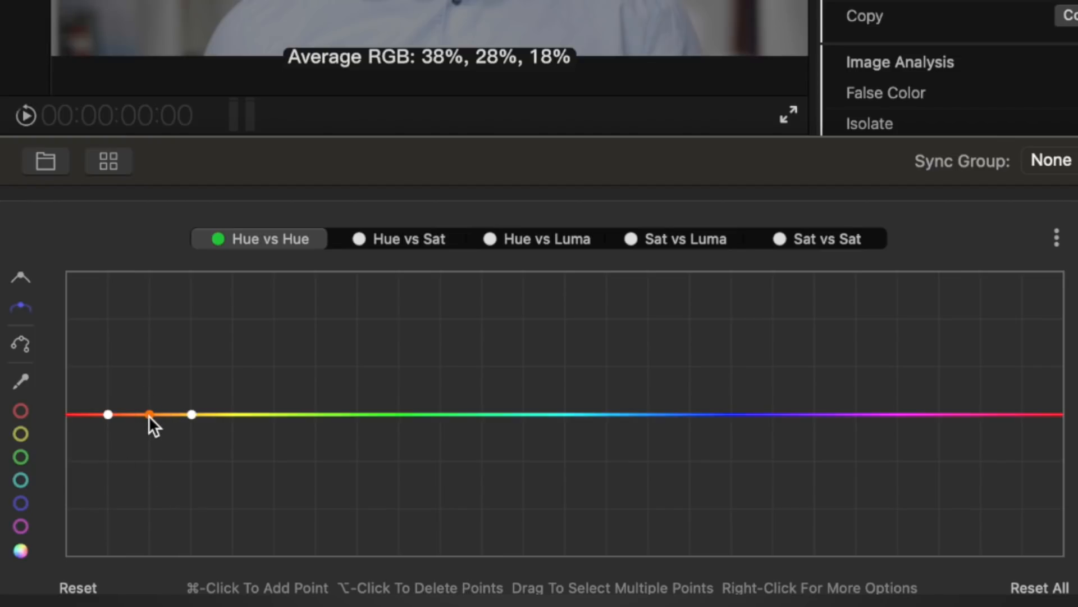
{"action": "left_click_drag", "start_coordinate": [148, 415], "coordinate": [148, 409]}
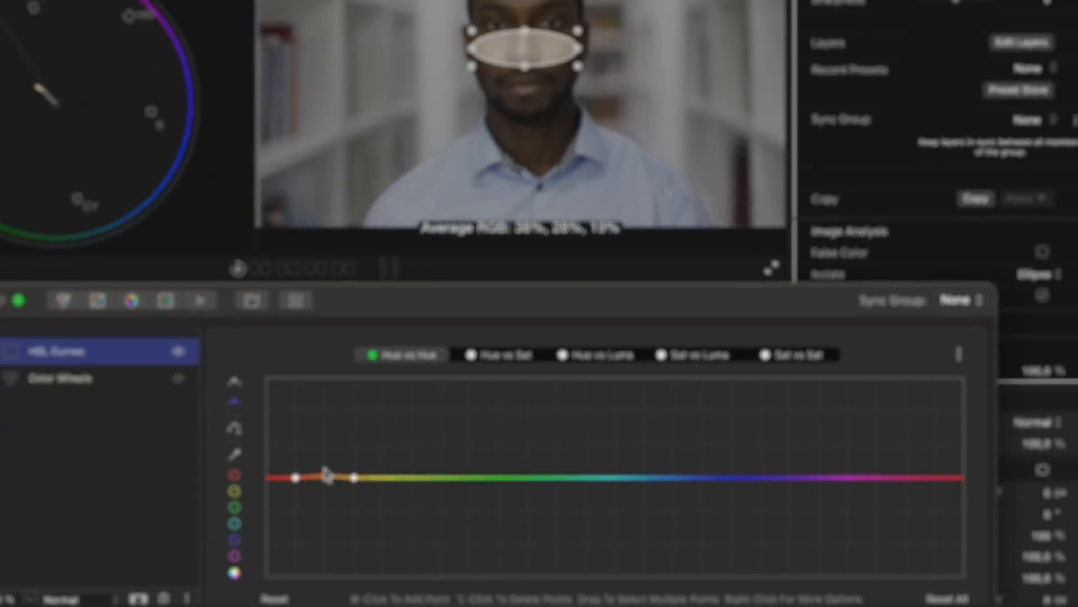
{"action": "left_click_drag", "start_coordinate": [325, 471], "coordinate": [325, 461]}
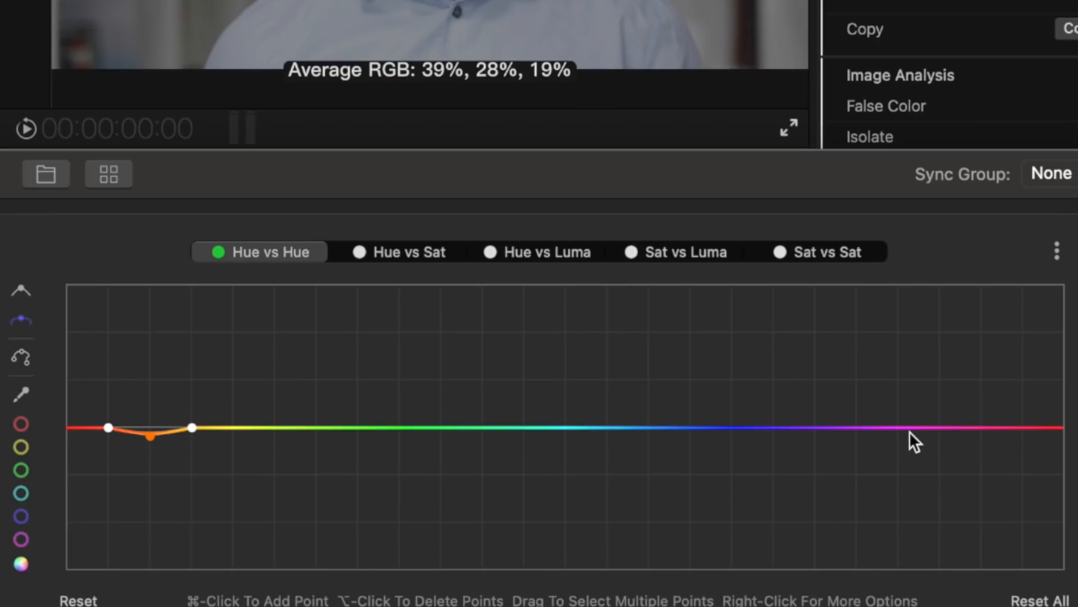
- Broaden the Hue vs Hue adjustment by adding yellow and magenta anchor points, changing the curve type and deleting the two points beside orange
{"action": "left_click", "coordinate": [258, 427], "text": "super"}
{"action": "left_click", "coordinate": [880, 427], "text": "super"}
{"action": "left_click", "coordinate": [787, 338]}
{"action": "left_click", "coordinate": [22, 357]}
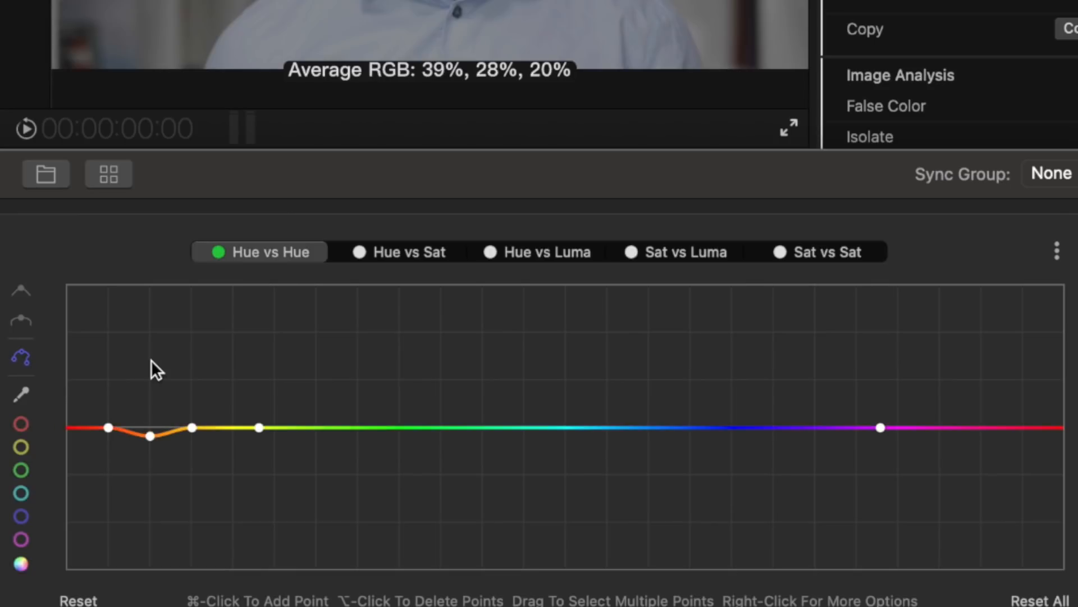
{"action": "left_click", "coordinate": [191, 427], "text": "alt"}
{"action": "left_click", "coordinate": [109, 427], "text": "alt"}
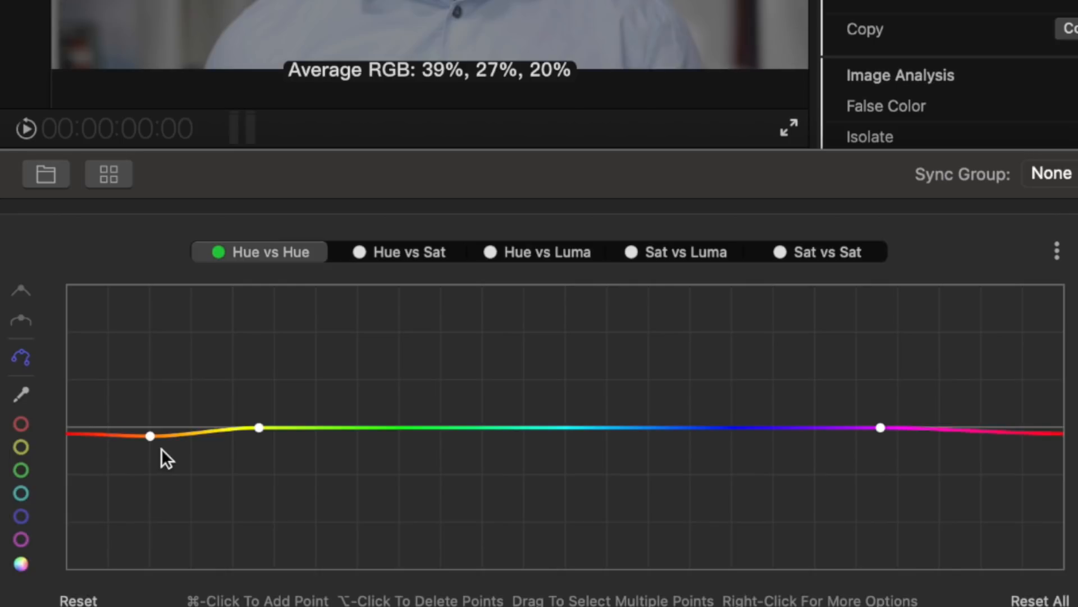
- Fine-tune the orange point of the Hue vs Hue curve
{"action": "left_click_drag", "start_coordinate": [146, 433], "coordinate": [136, 433]}
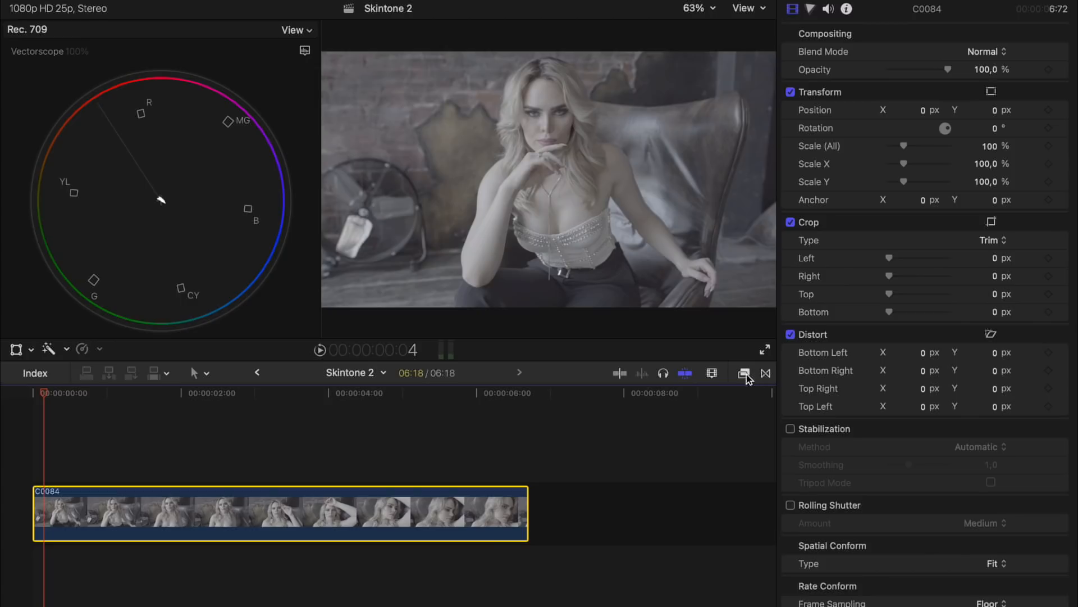
- Apply the ColorFinalePro effect to clip C0084 in the Skintone 2 timeline and close the effects browser
{"action": "left_click", "coordinate": [744, 373]}
{"action": "left_click_drag", "start_coordinate": [725, 435], "coordinate": [390, 516]}
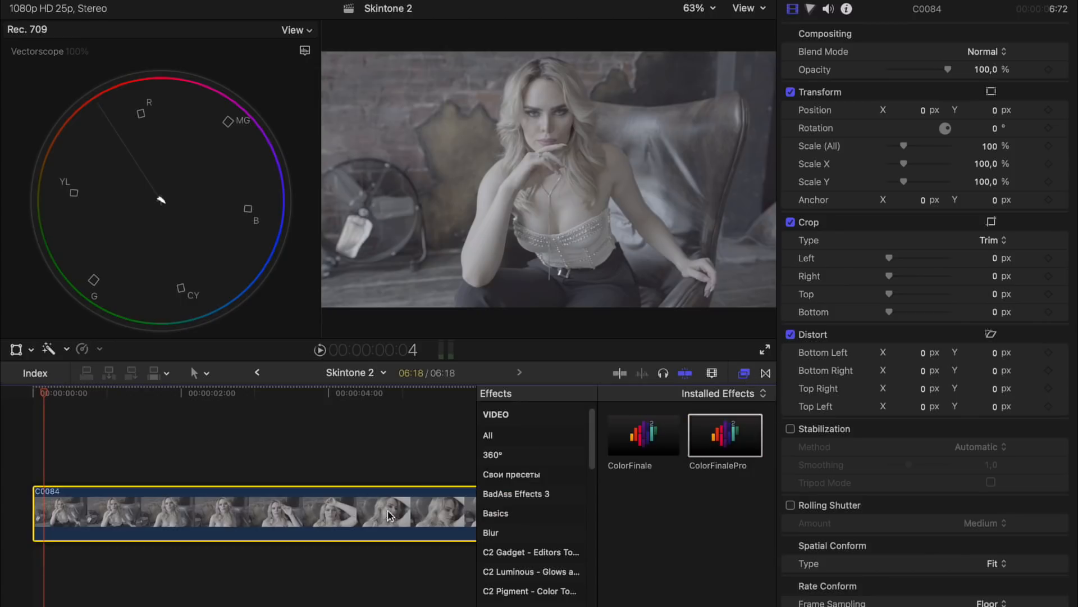
{"action": "left_click", "coordinate": [744, 373]}
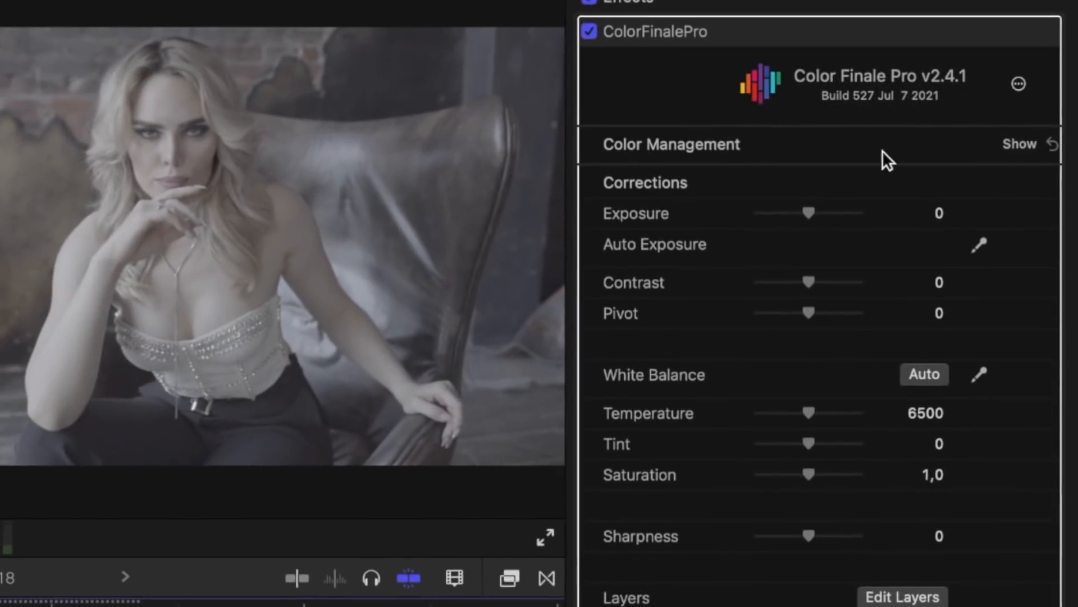
- Set the color profile to Use ACES, with input space SLog2 Daylight 10i and output space Rec709 D60sim 100nits dim
{"action": "left_click", "coordinate": [1011, 144]}
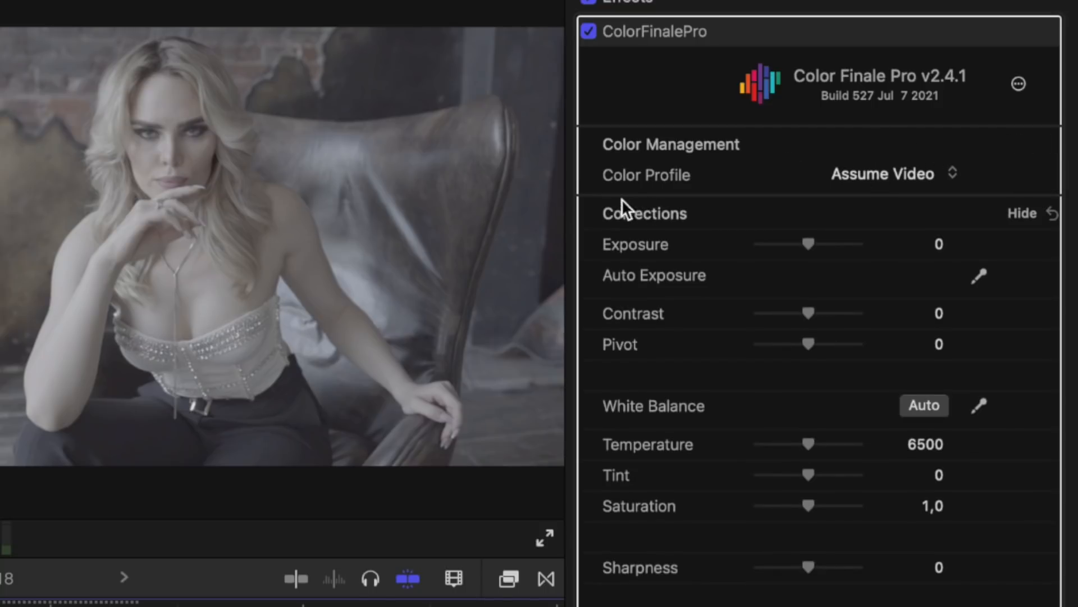
{"action": "left_click", "coordinate": [929, 175]}
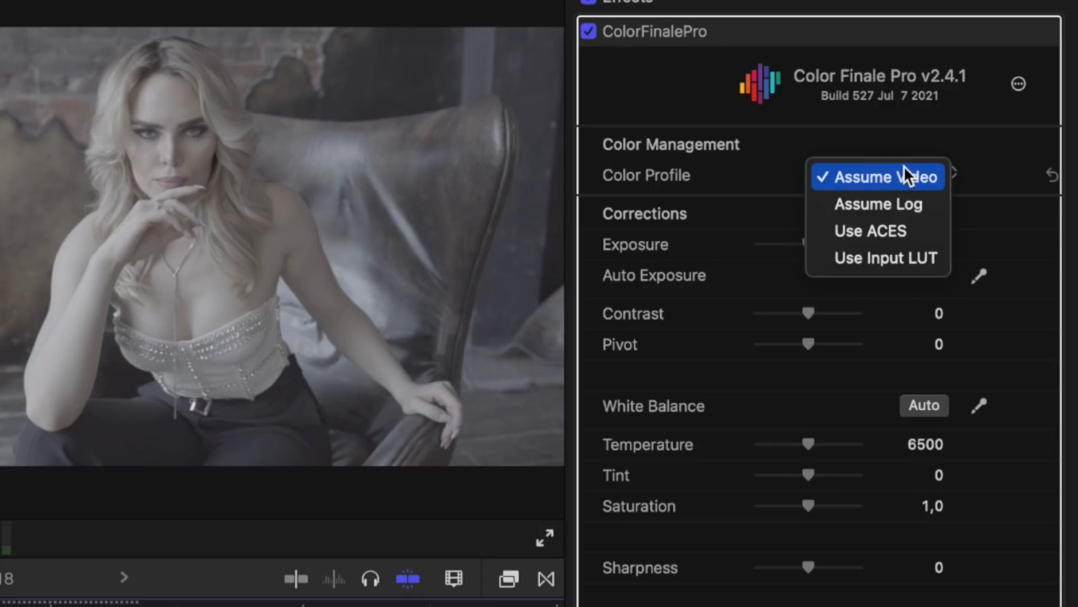
{"action": "left_click", "coordinate": [917, 231]}
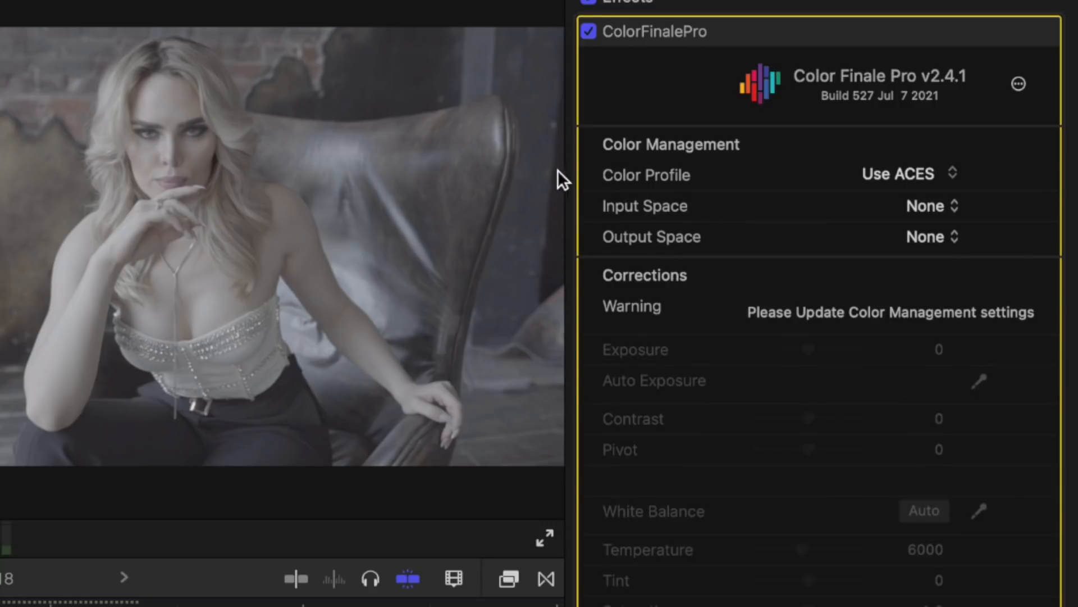
{"action": "left_click", "coordinate": [937, 207]}
{"action": "left_click", "coordinate": [841, 292]}
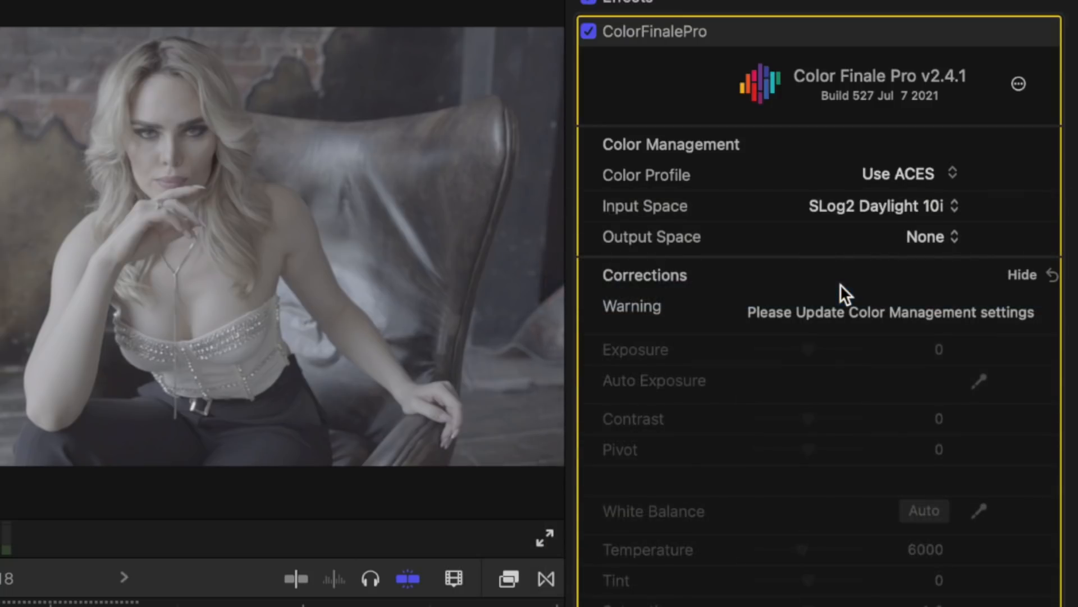
{"action": "left_click", "coordinate": [944, 237]}
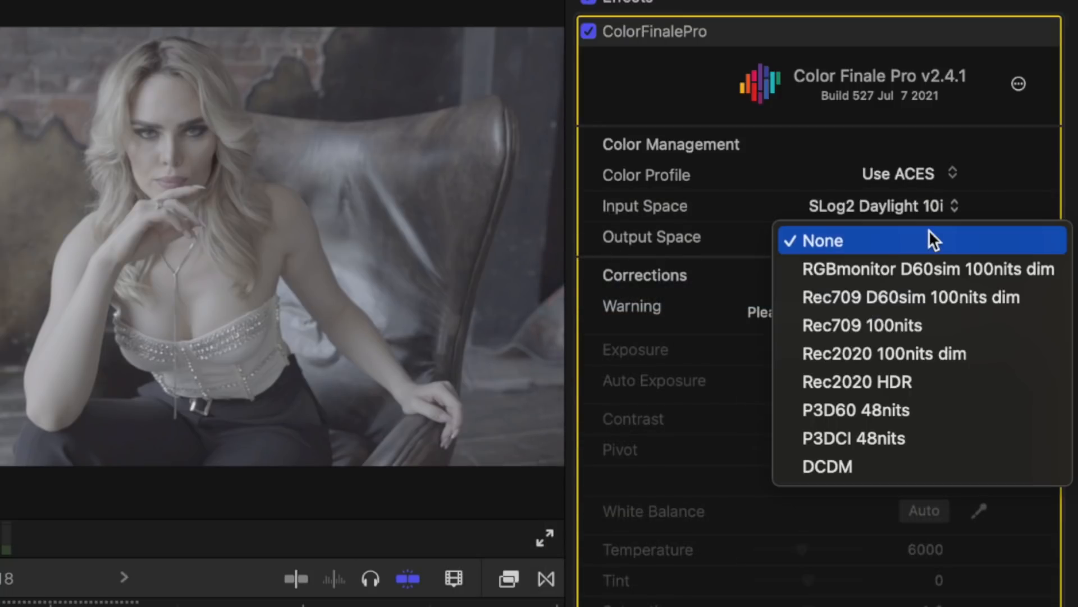
{"action": "left_click", "coordinate": [925, 293]}
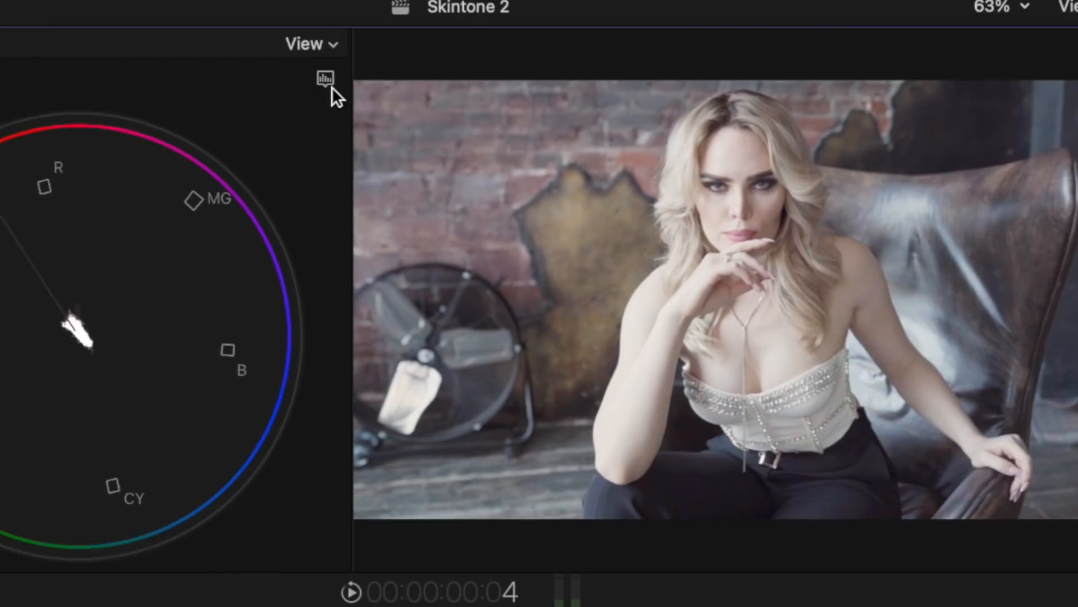
- Switch the scope to Waveform and lower the clip's exposure to -0,75
{"action": "left_click", "coordinate": [146, 78]}
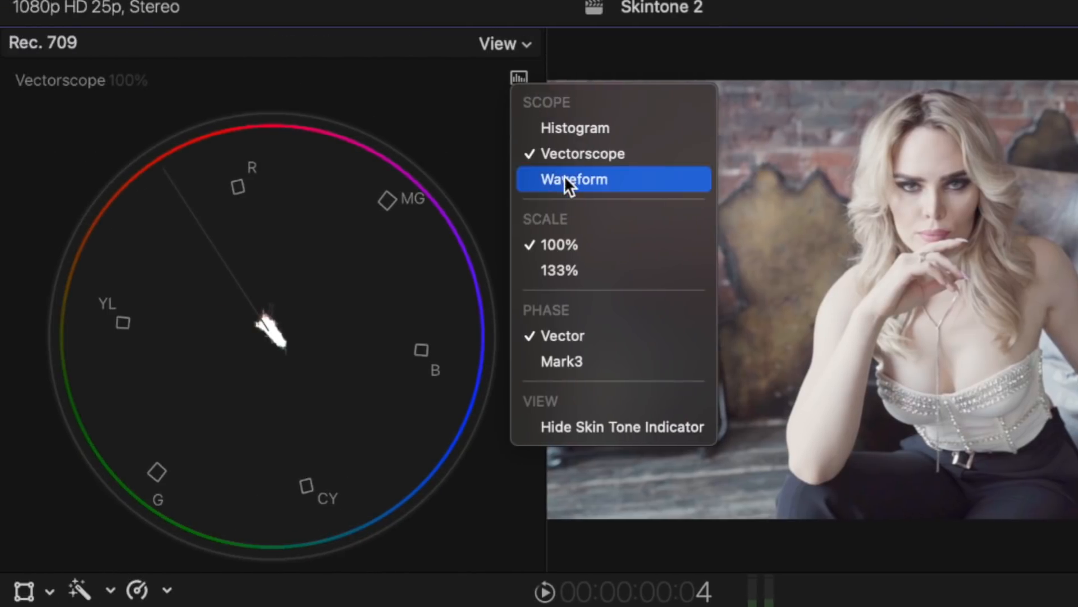
{"action": "left_click", "coordinate": [564, 178]}
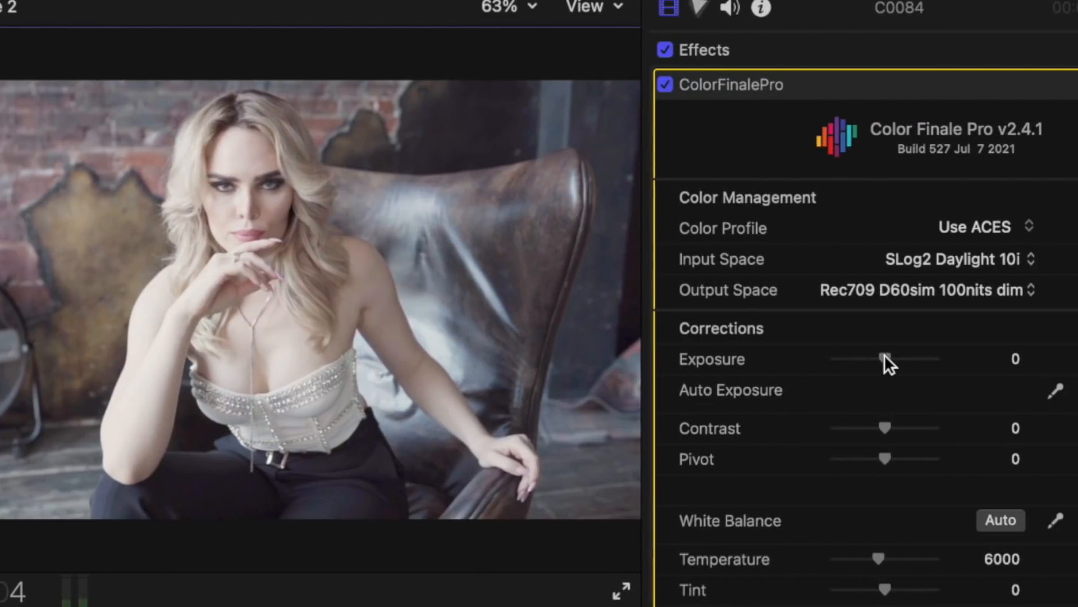
{"action": "left_click_drag", "start_coordinate": [883, 355], "coordinate": [873, 355]}
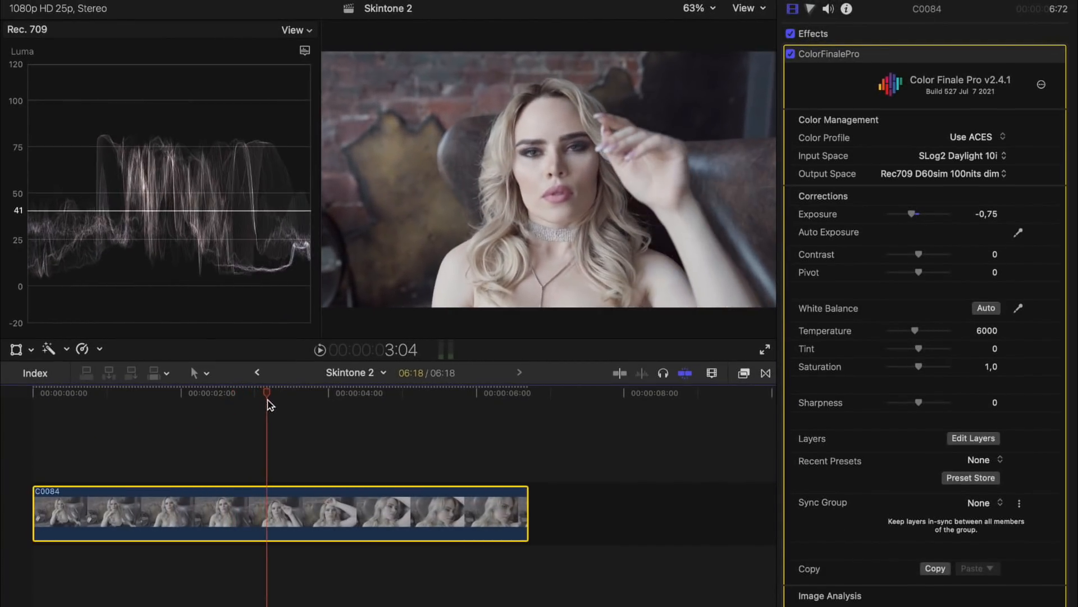
- Isolate the woman's forehead at 3:01 with an Ellipse, fitting it between the hairline and eyebrows
{"action": "scroll", "coordinate": [932, 416], "scroll_direction": "down", "scroll_amount": 5}
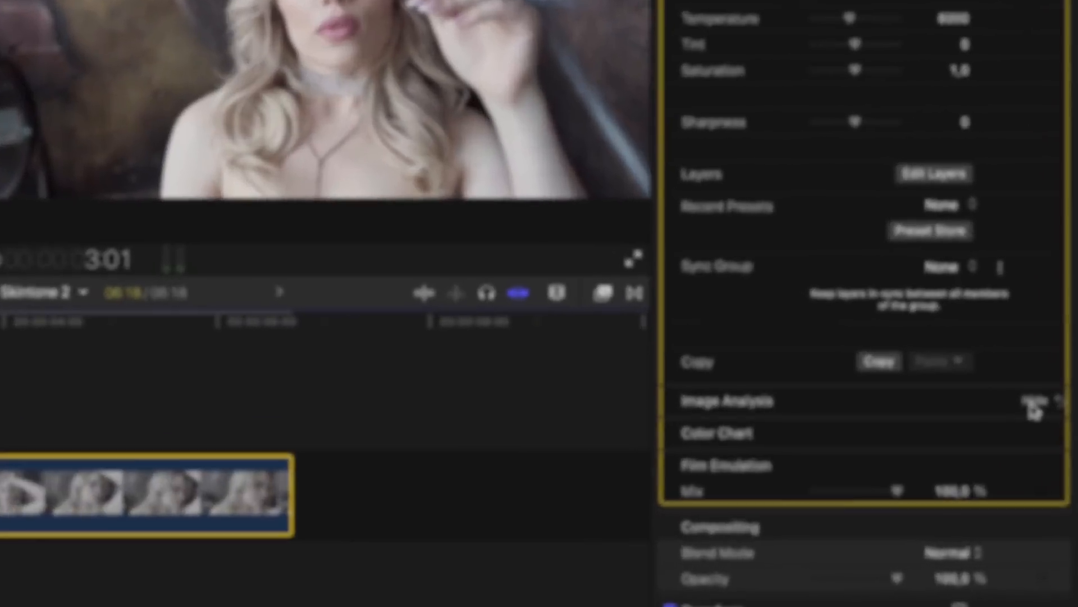
{"action": "left_click", "coordinate": [1042, 448]}
{"action": "left_click", "coordinate": [985, 486]}
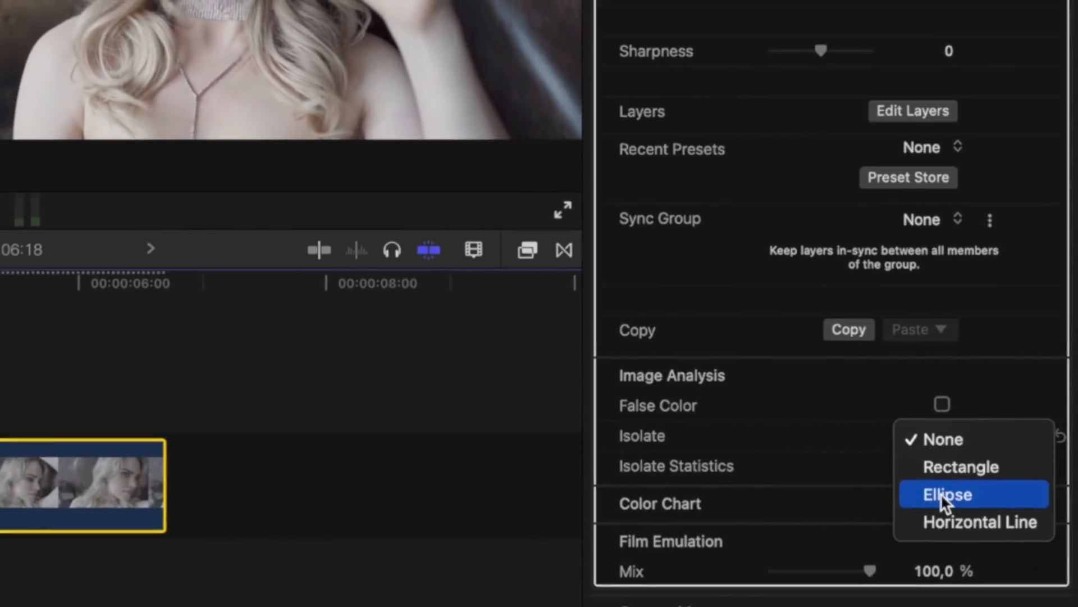
{"action": "left_click", "coordinate": [943, 494]}
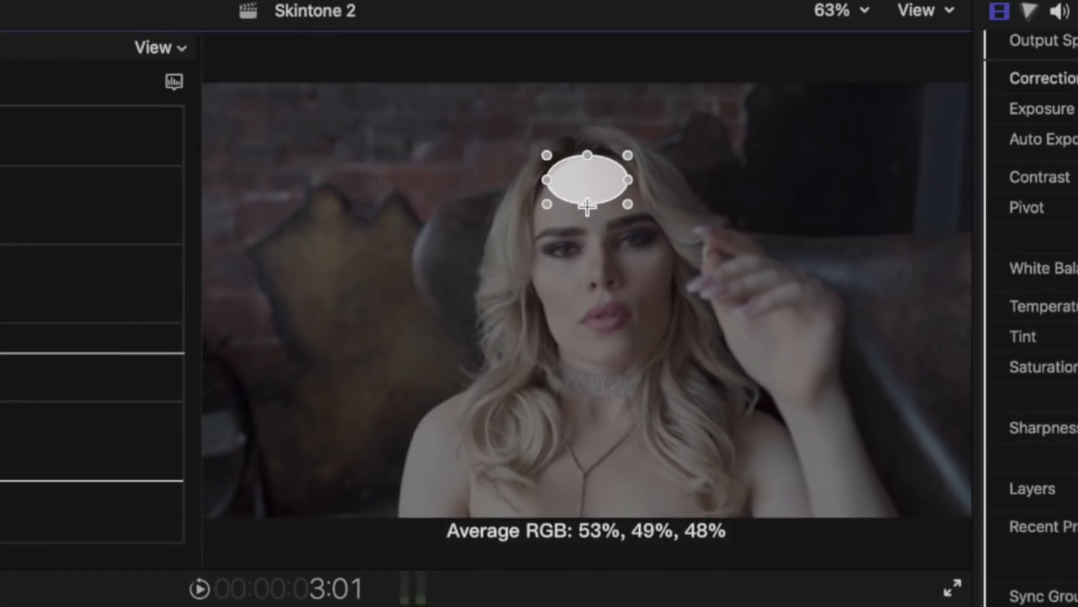
{"action": "left_click_drag", "start_coordinate": [587, 207], "coordinate": [587, 208]}
{"action": "left_click_drag", "start_coordinate": [584, 186], "coordinate": [586, 197]}
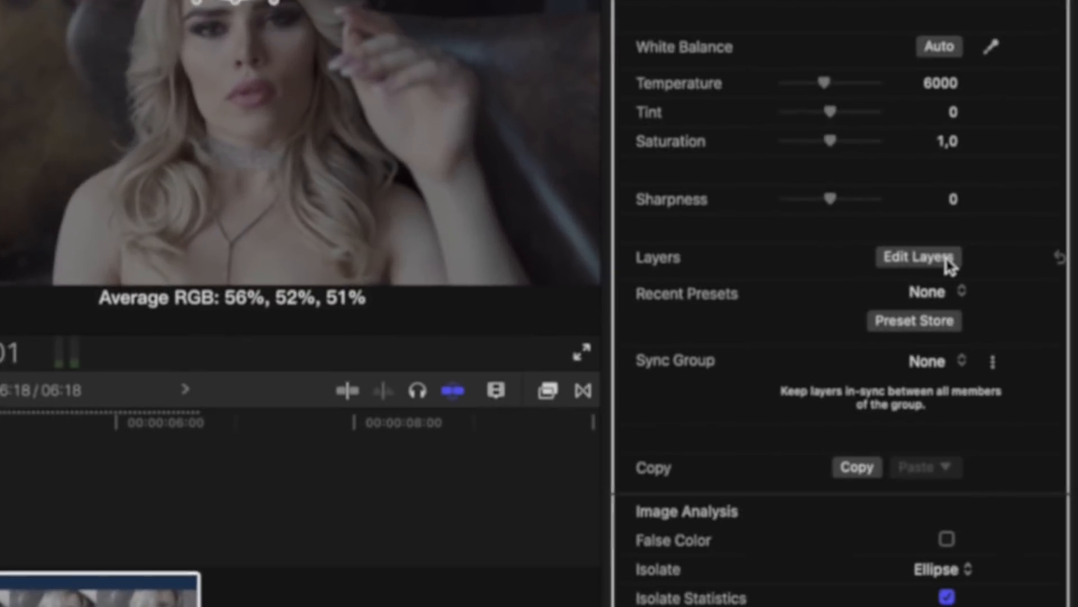
- Add a Color Wheels layer, lower the Gamma master to -0,06 and place the waveform guide at 70 to check the forehead
{"action": "left_click", "coordinate": [977, 279]}
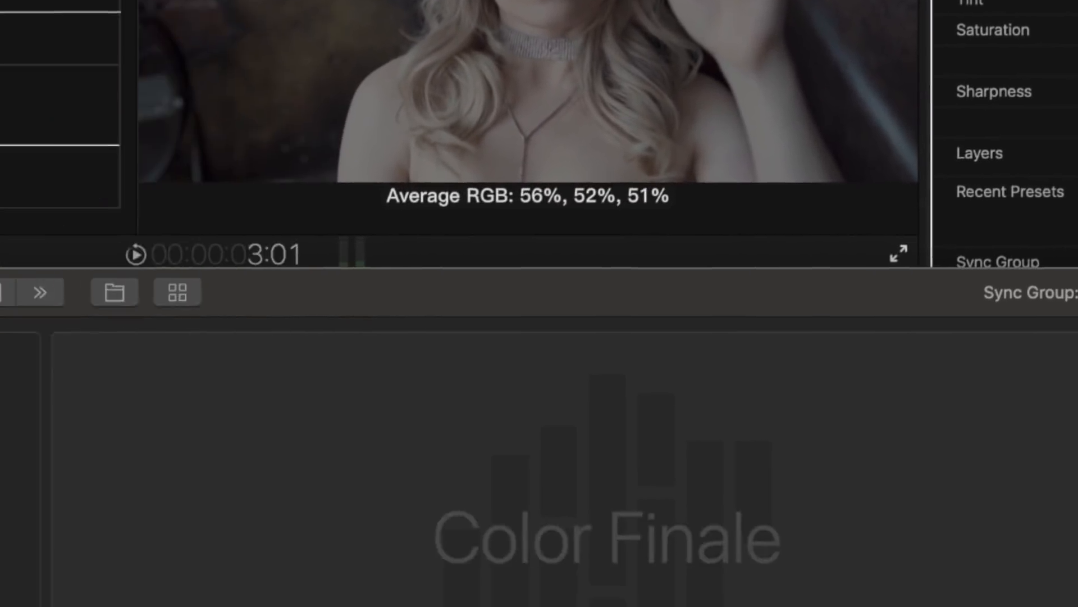
{"action": "left_click", "coordinate": [131, 211]}
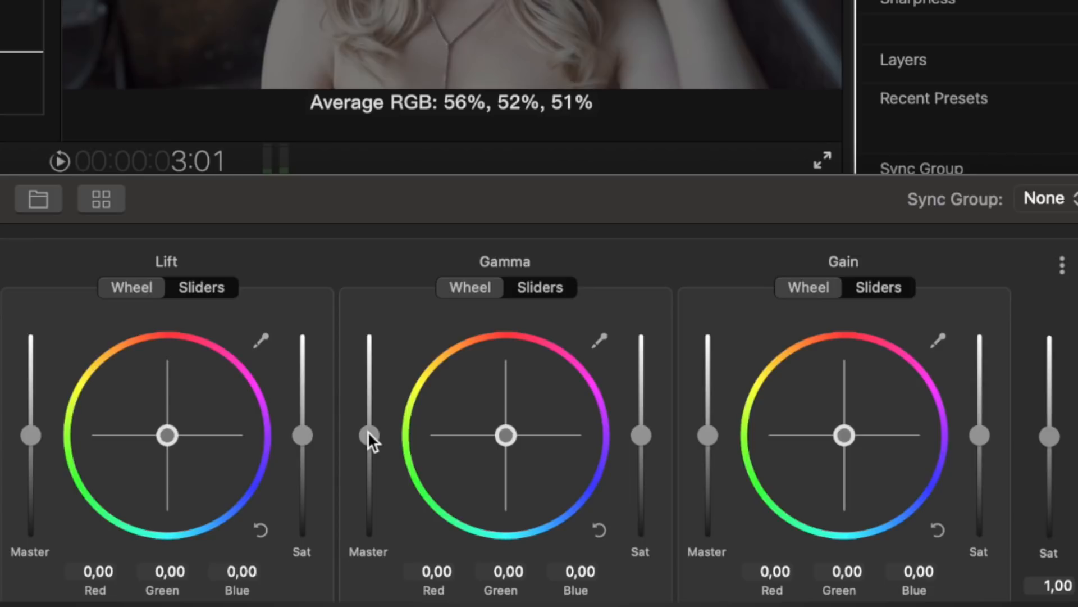
{"action": "left_click_drag", "start_coordinate": [366, 440], "coordinate": [368, 451]}
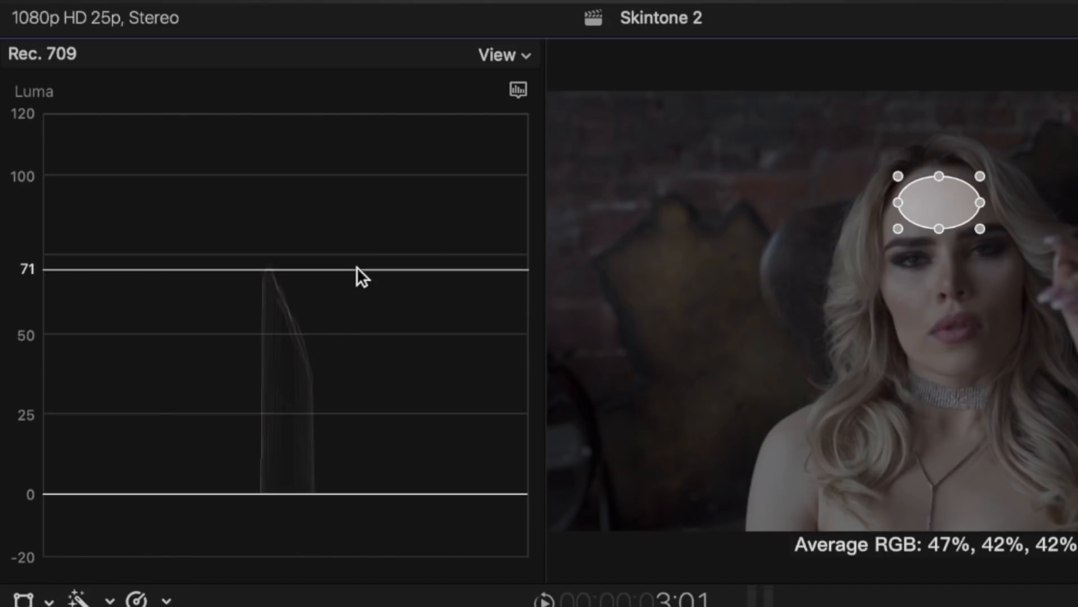
{"action": "left_click", "coordinate": [358, 273]}
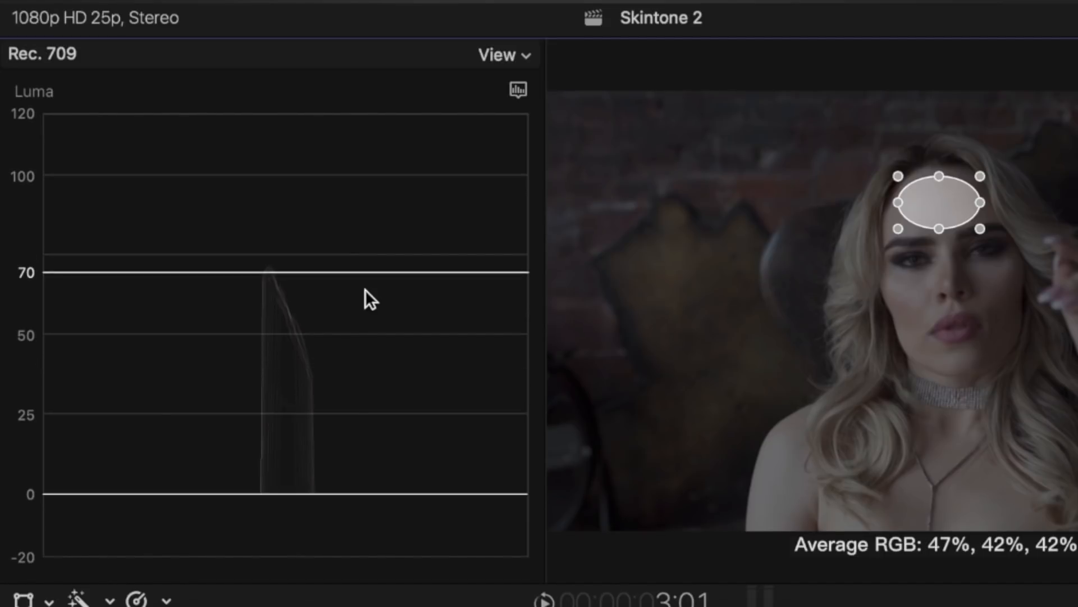
- Switch the scope to Vectorscope and raise the overall saturation of the Color Wheels layer to 1,24
{"action": "left_click", "coordinate": [517, 91]}
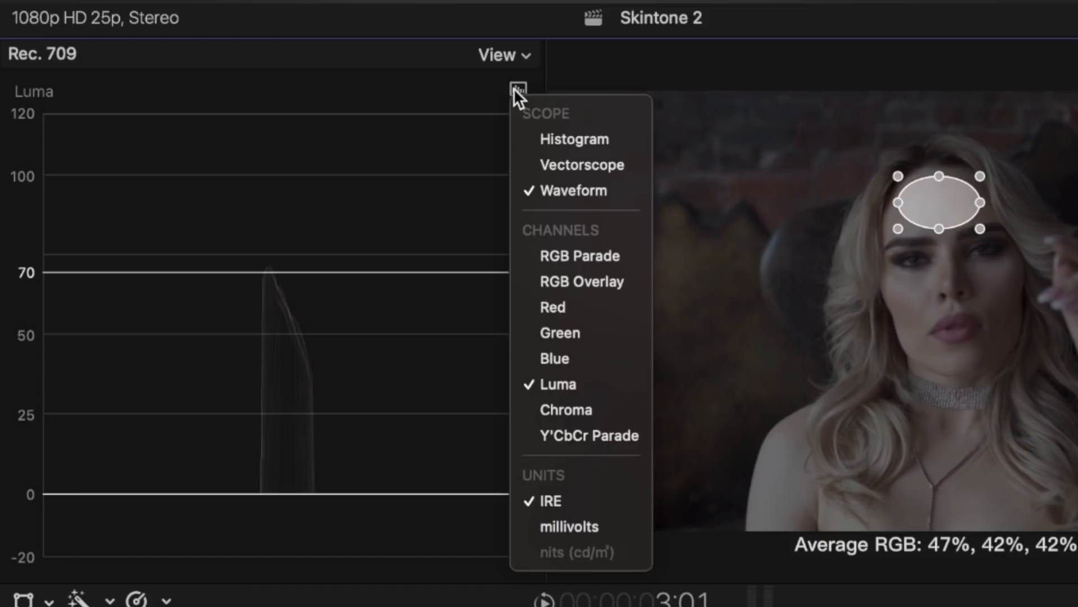
{"action": "left_click", "coordinate": [634, 164]}
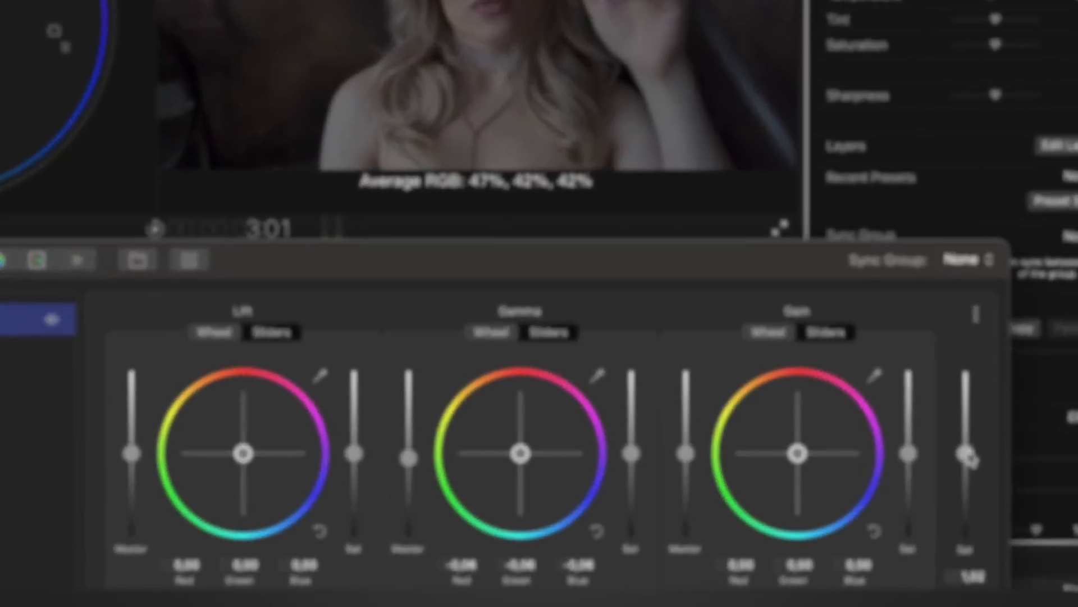
{"action": "left_click_drag", "start_coordinate": [898, 510], "coordinate": [899, 502]}
{"action": "left_click_drag", "start_coordinate": [1024, 400], "coordinate": [1025, 406]}
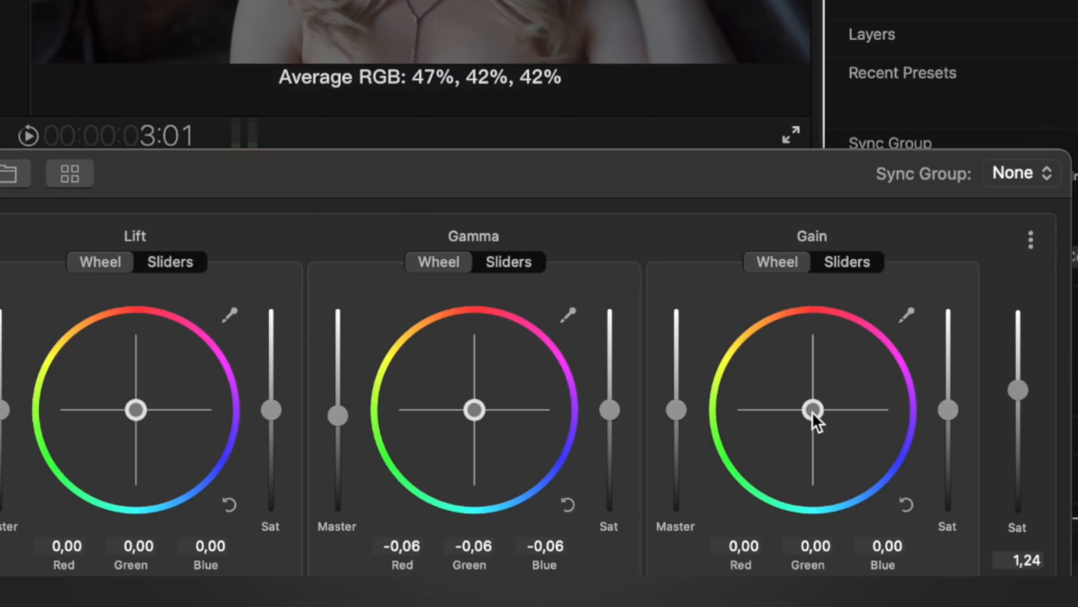
- Shift Gain to Red 0,02, Green 0,01, Blue -0,03, set Isolate to None, and compare with the Color Wheels layer off and on
{"action": "left_click_drag", "start_coordinate": [812, 411], "coordinate": [804, 398]}
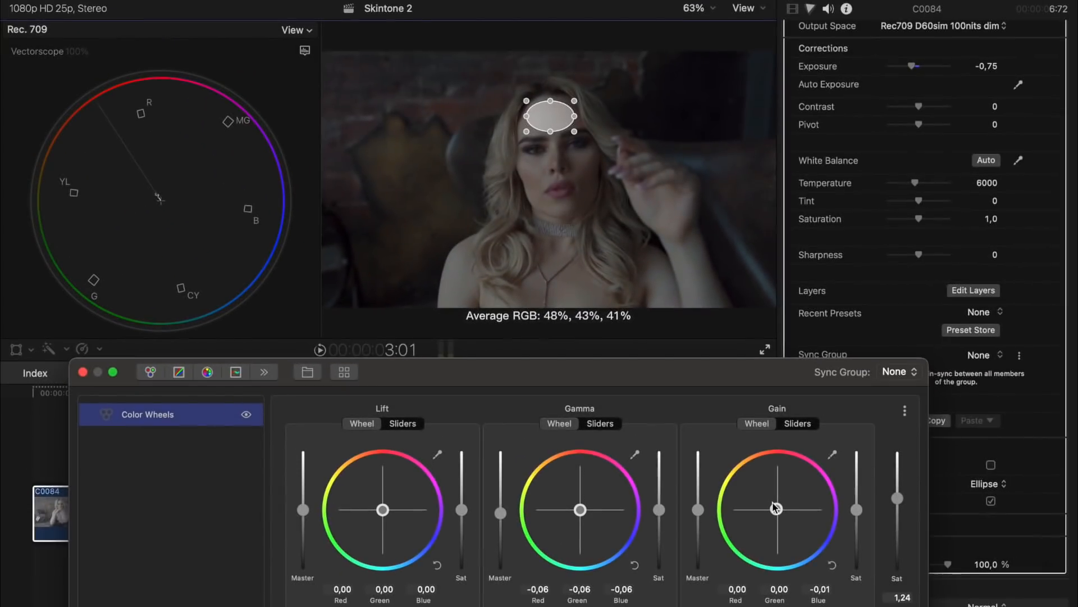
{"action": "left_click_drag", "start_coordinate": [776, 508], "coordinate": [770, 509]}
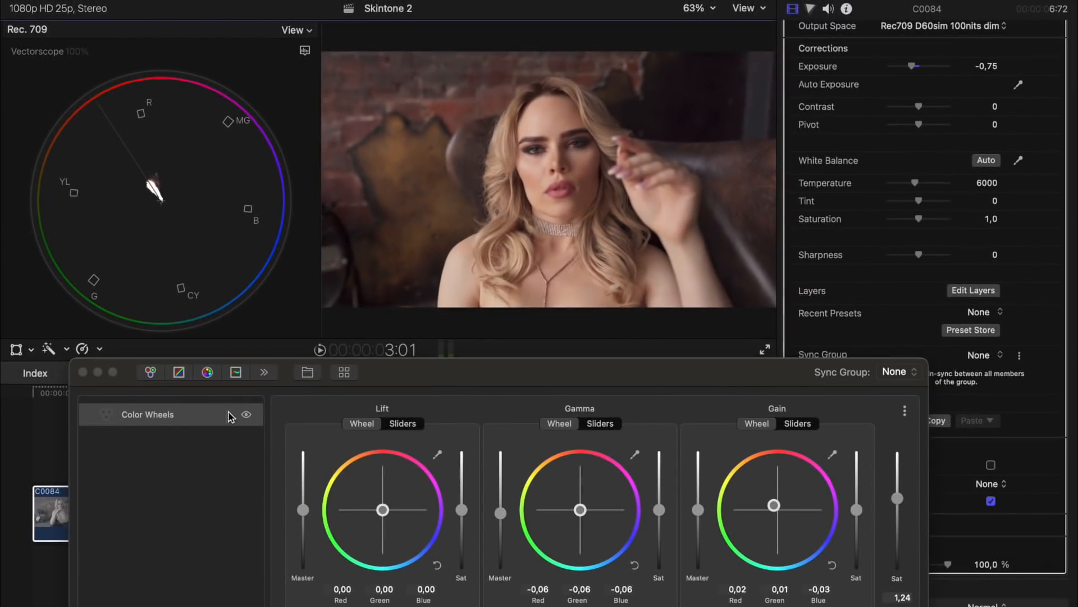
{"action": "left_click", "coordinate": [246, 415]}
{"action": "left_click", "coordinate": [247, 415]}
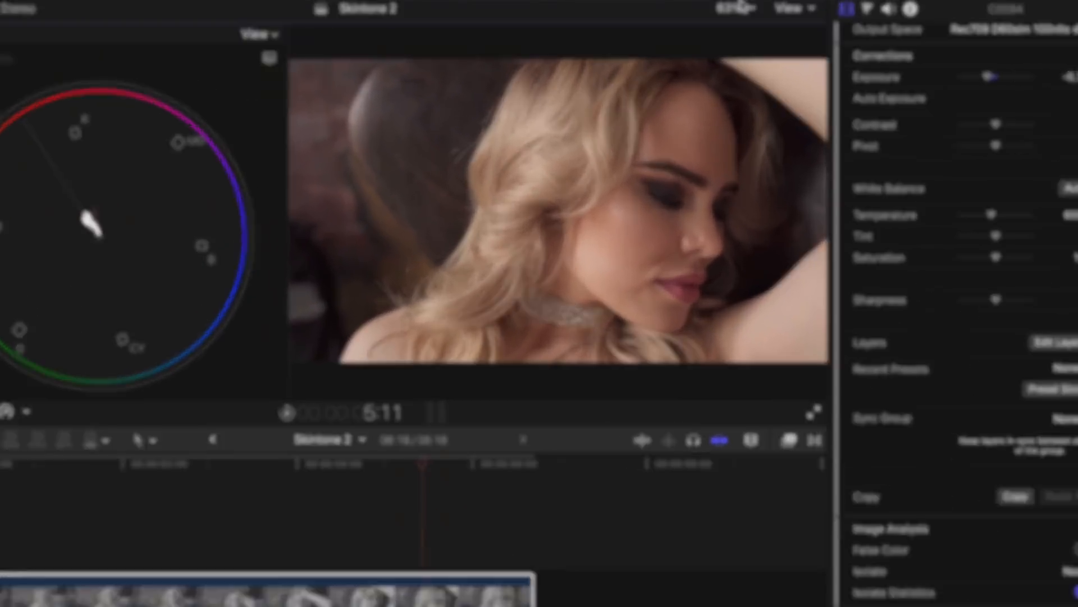
- Add an HSL Curves layer, sample the reddish cheek at 5:11 for Hue vs Hue and raise the orange point slightly above the line
{"action": "left_click", "coordinate": [825, 4]}
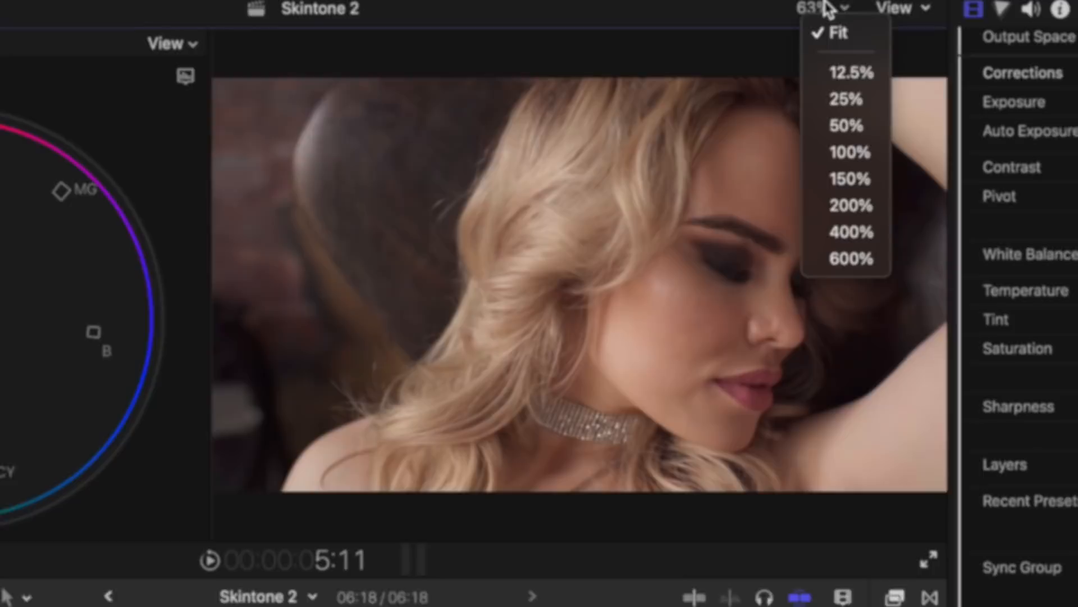
{"action": "left_click", "coordinate": [851, 232]}
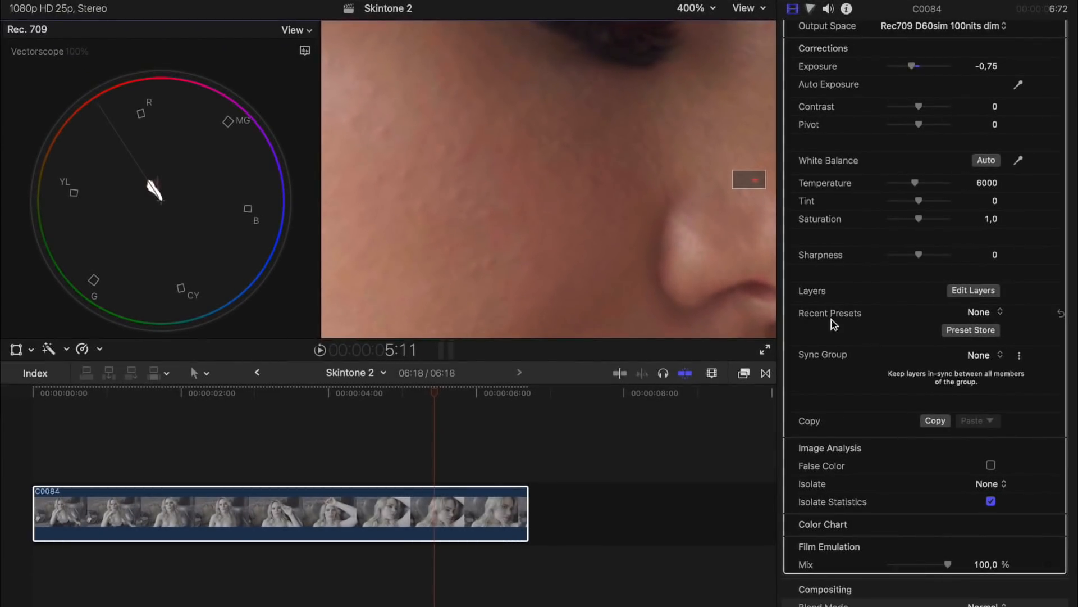
{"action": "left_click", "coordinate": [967, 291]}
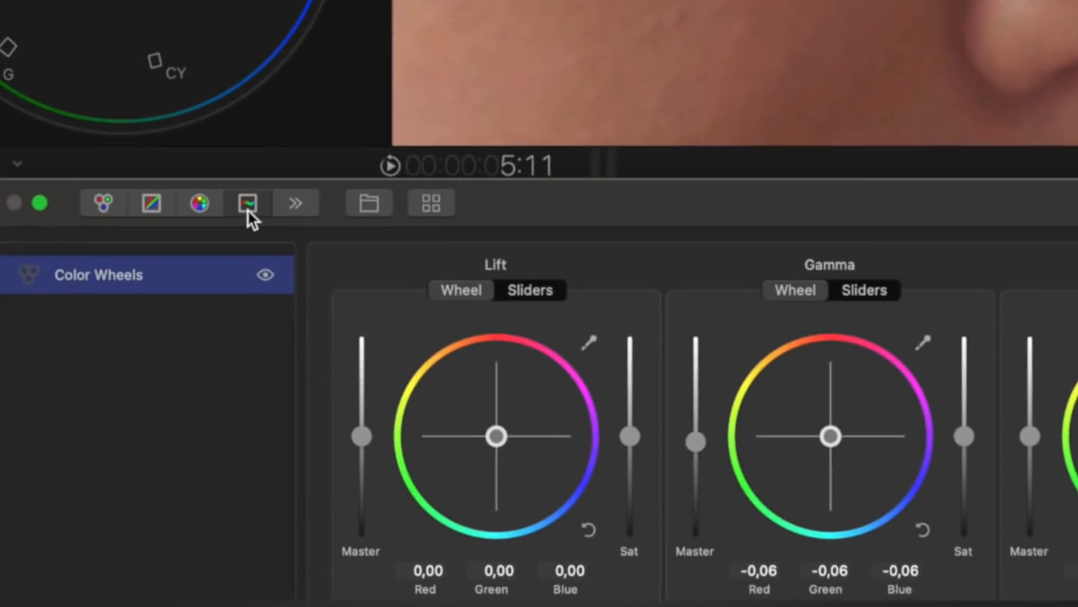
{"action": "left_click", "coordinate": [236, 371]}
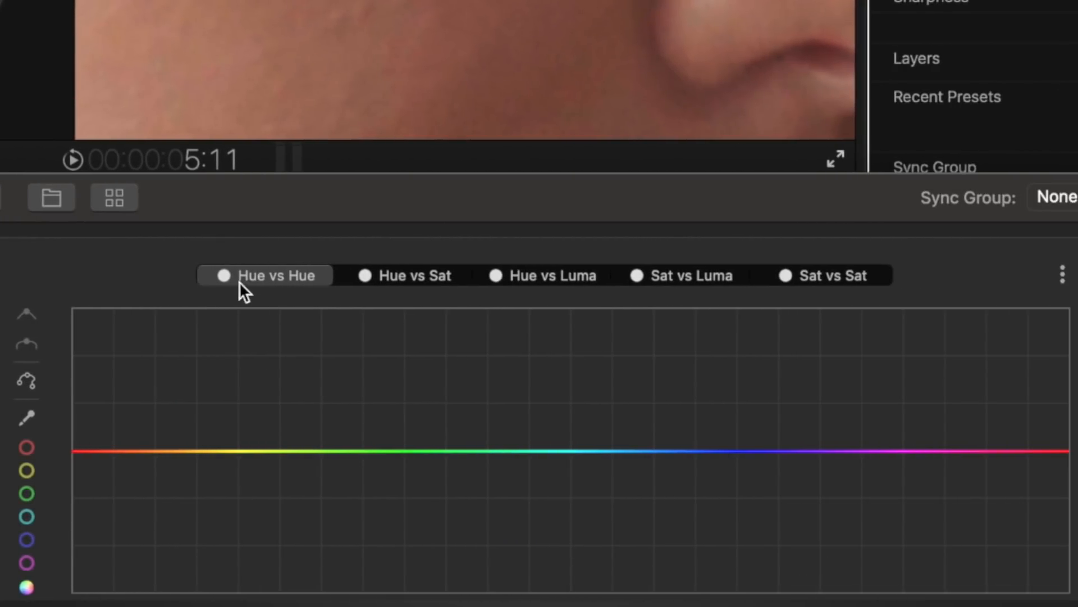
{"action": "left_click", "coordinate": [26, 421]}
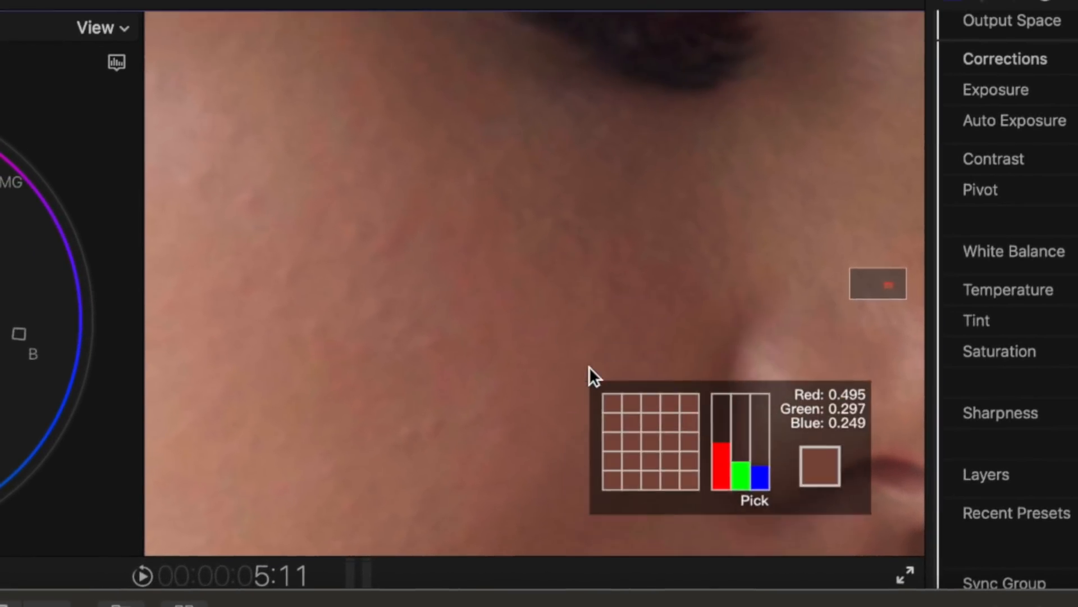
{"action": "left_click", "coordinate": [586, 338]}
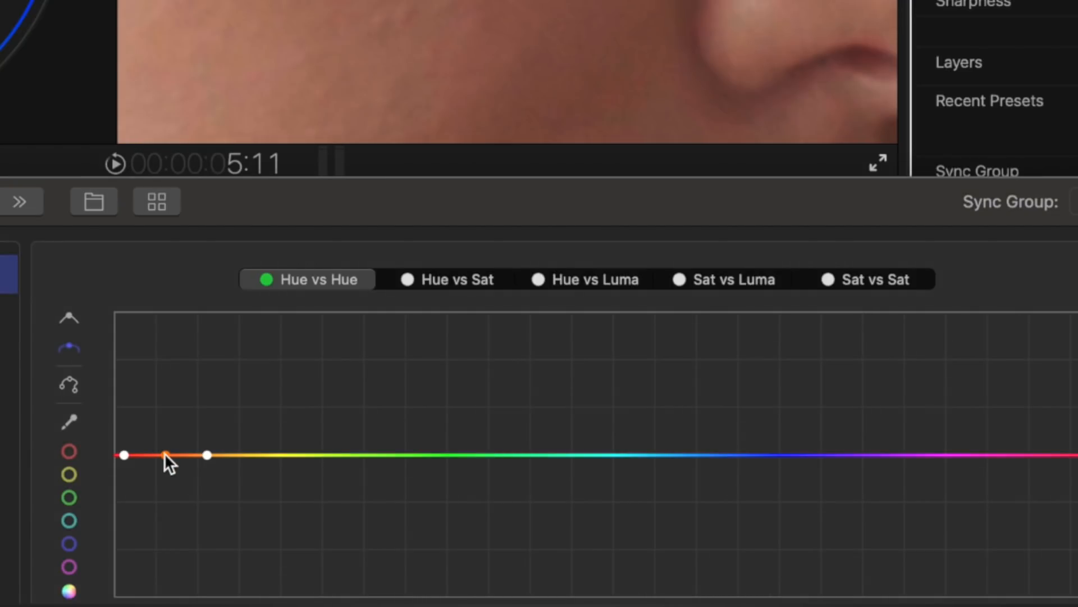
{"action": "left_click_drag", "start_coordinate": [165, 454], "coordinate": [160, 451]}
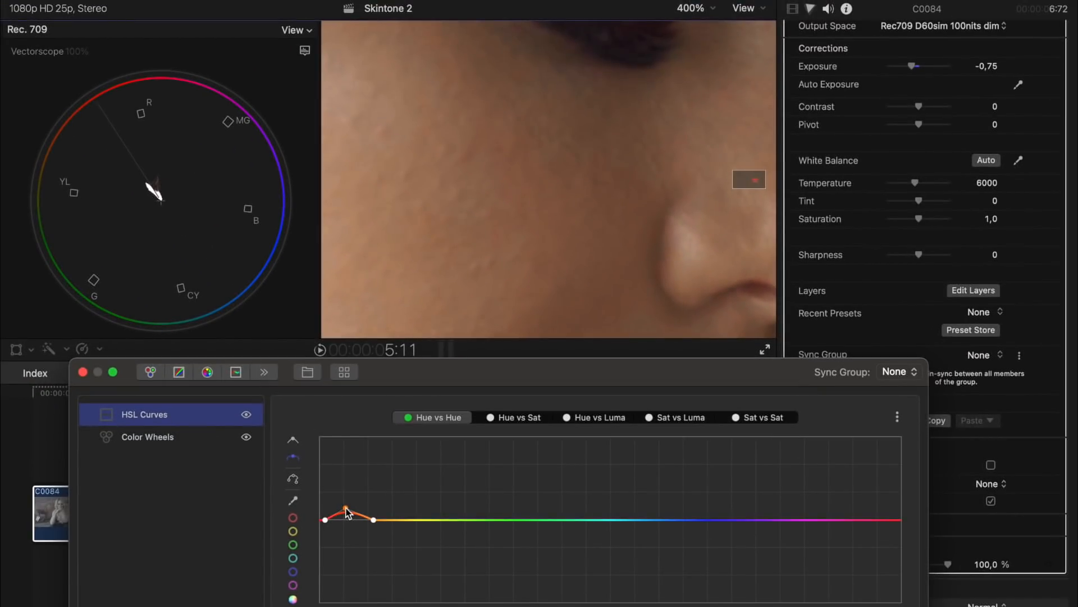
{"action": "mouse_move", "coordinate": [345, 507]}
{"action": "left_mouse_down"}
{"action": "mouse_move", "coordinate": [346, 498]}
{"action": "mouse_move", "coordinate": [348, 513]}
{"action": "left_mouse_up"}
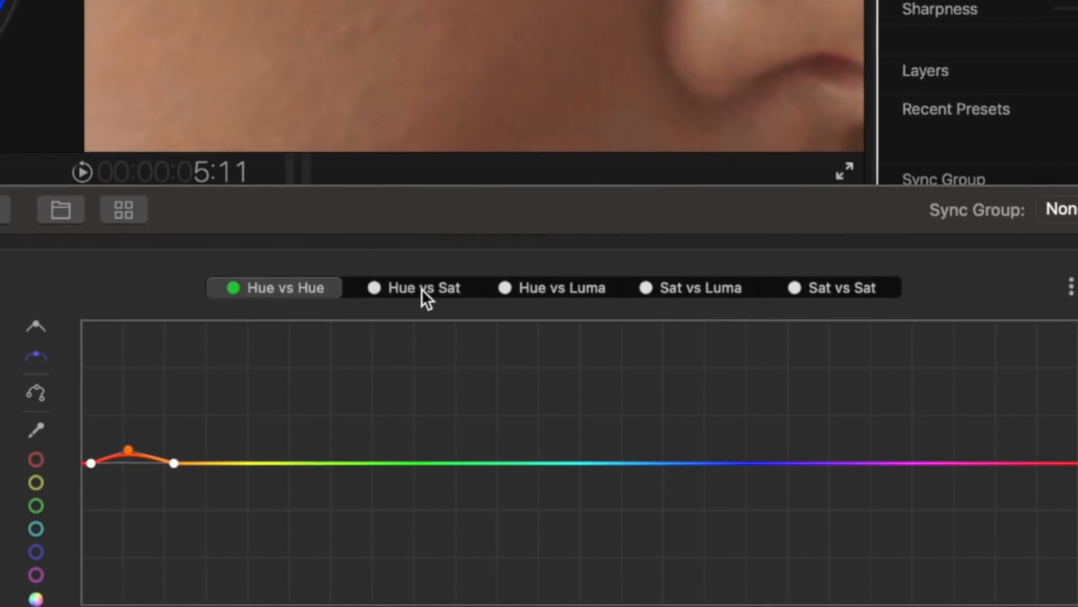
- Sample the same reddish cheek area for Hue vs Sat and pull the orange point slightly below the line
{"action": "left_click", "coordinate": [518, 418]}
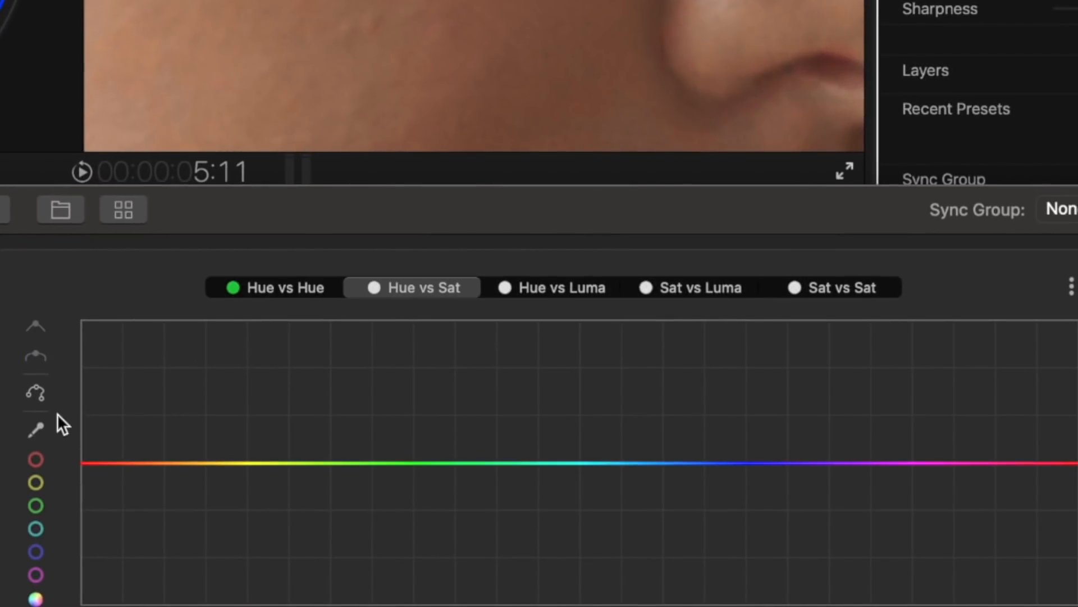
{"action": "left_click", "coordinate": [35, 431]}
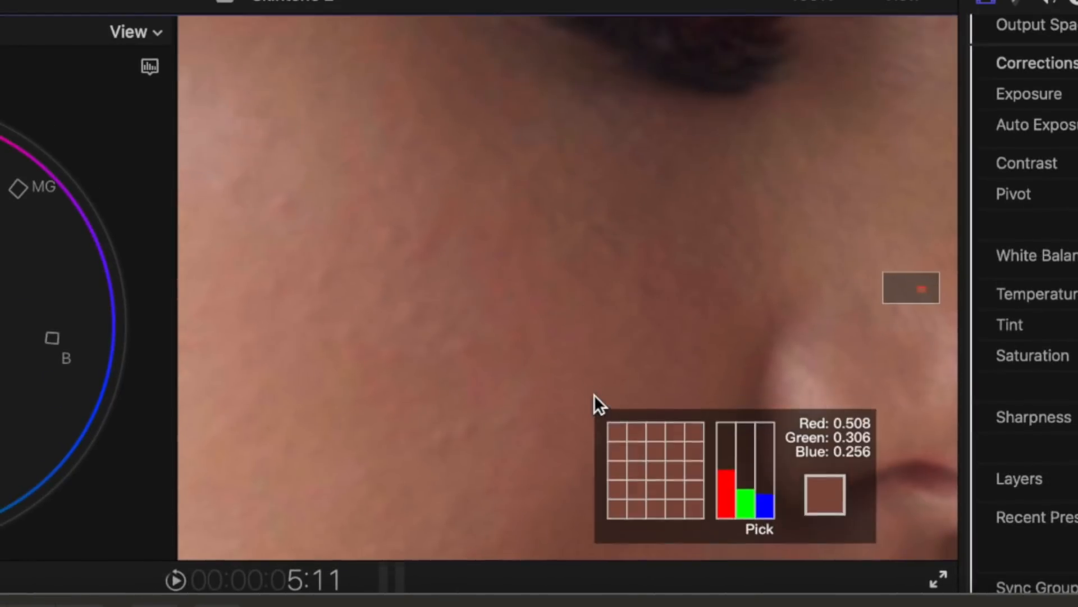
{"action": "left_click", "coordinate": [591, 355]}
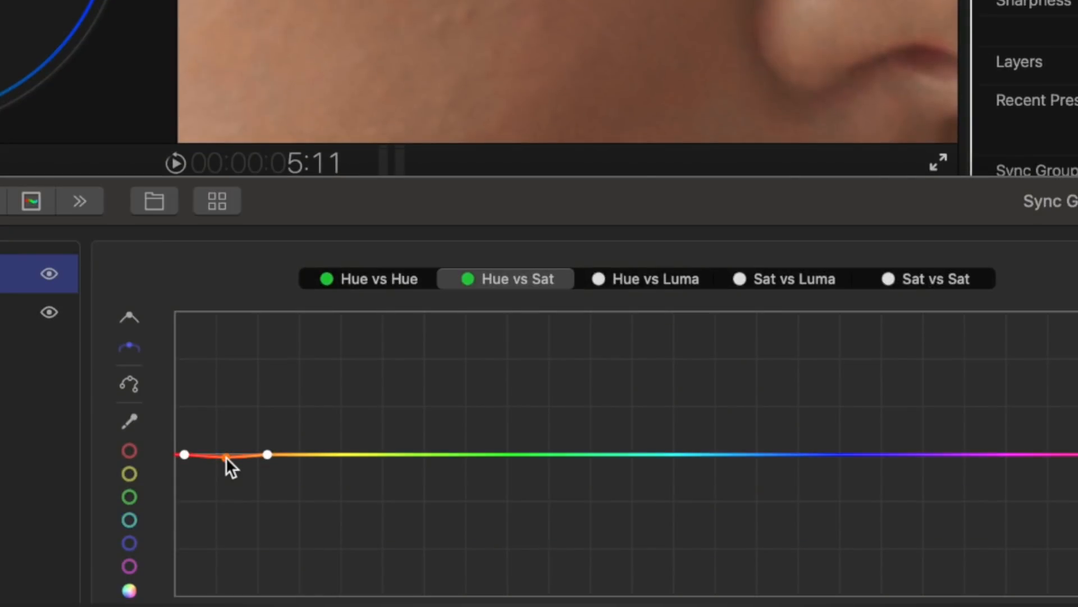
{"action": "left_click_drag", "start_coordinate": [226, 456], "coordinate": [226, 468]}
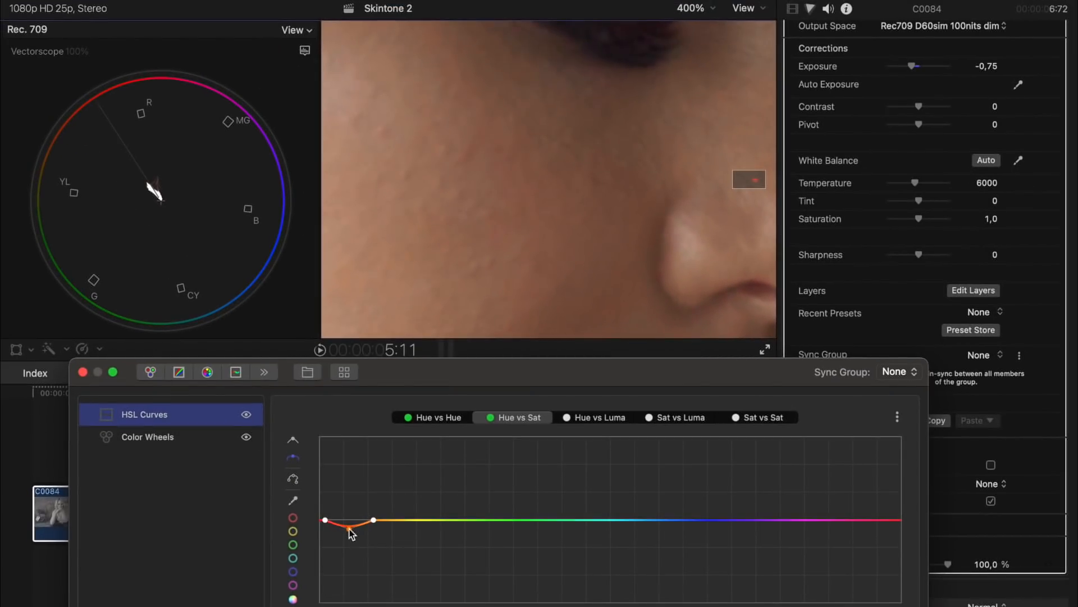